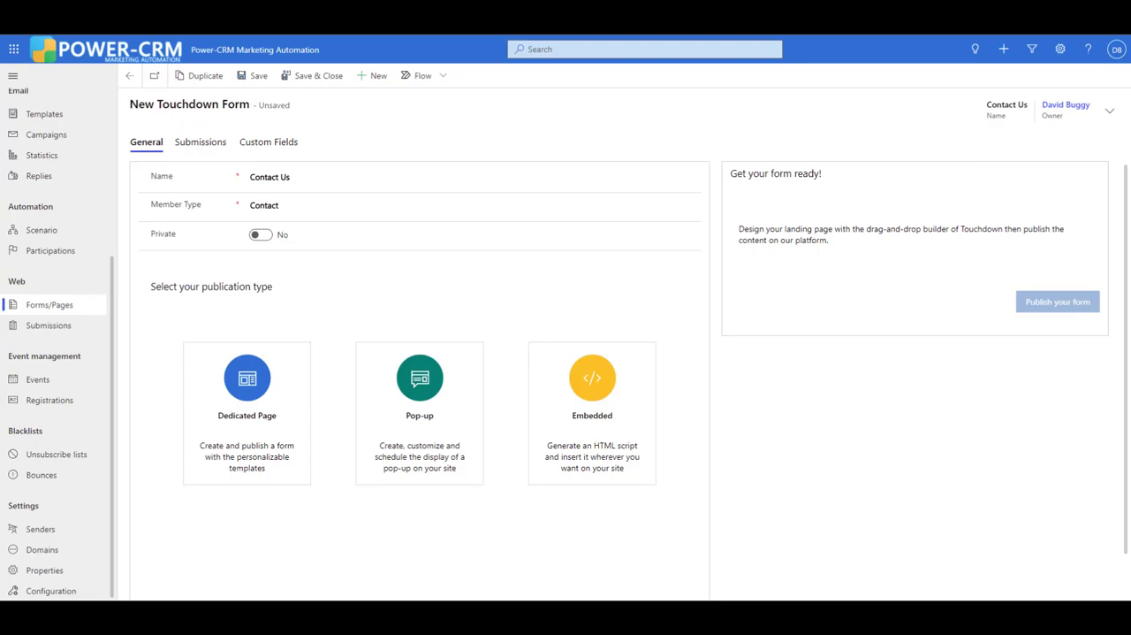
# - Choose the Dedicated Page publication type for the form and change the form heading to "Contact Us"
pyautogui.click(247, 413)
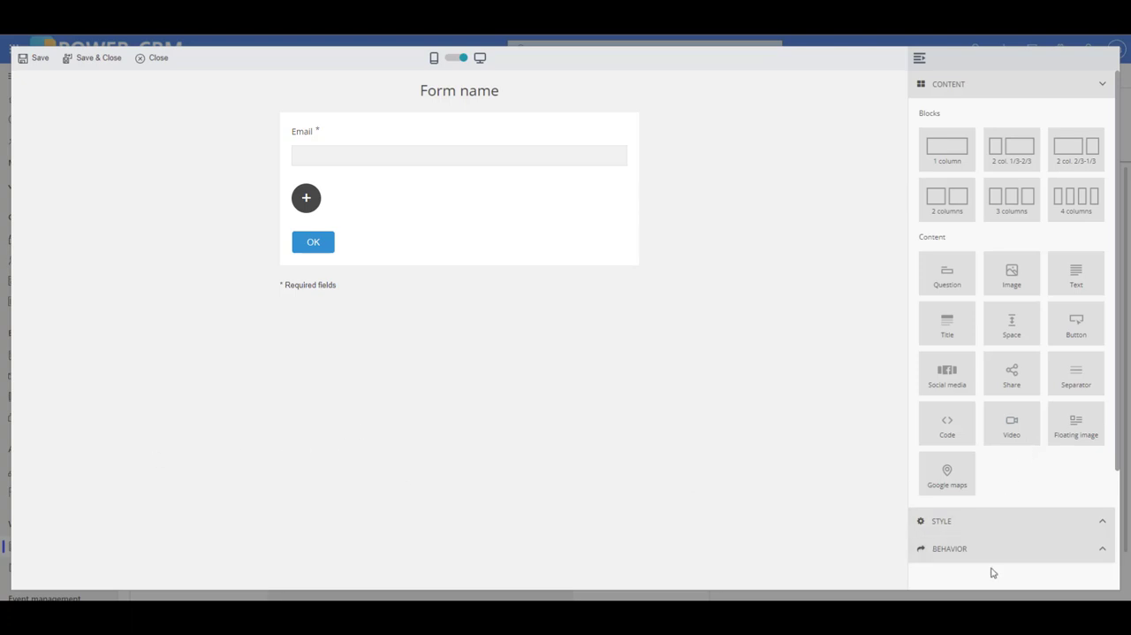
pyautogui.click(983, 520)
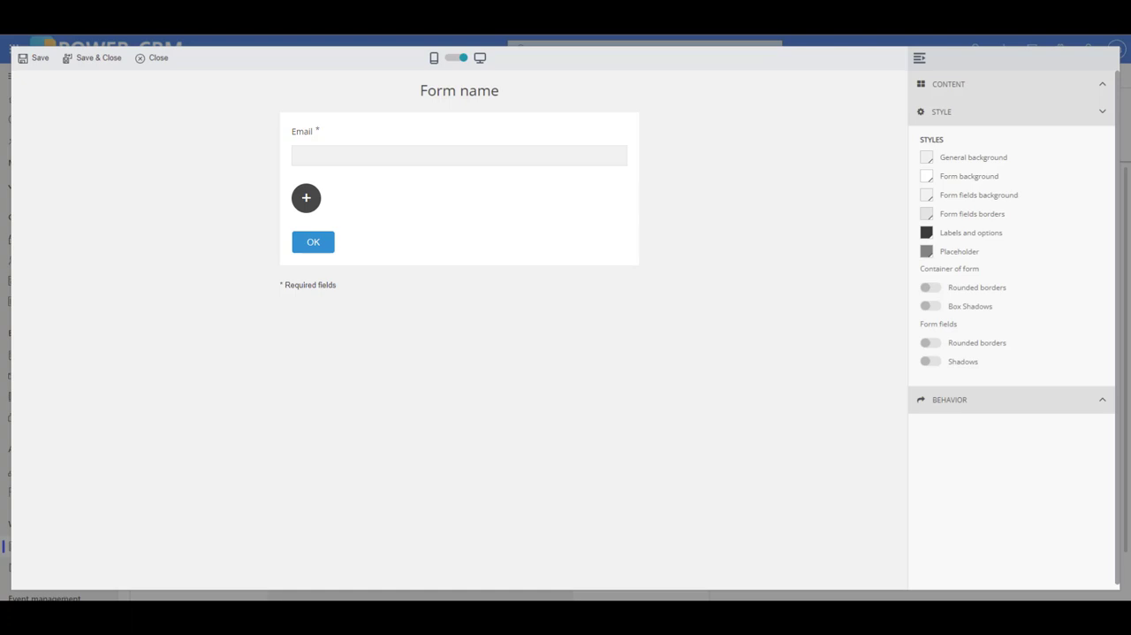
pyautogui.click(1013, 84)
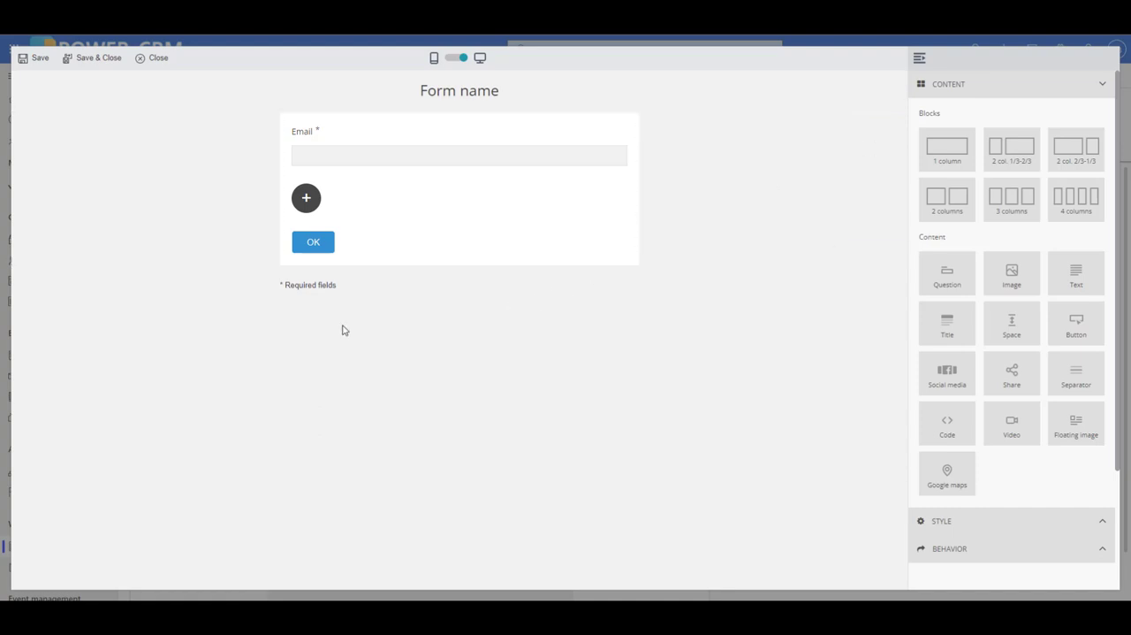
pyautogui.tripleClick(437, 110)
pyautogui.write('Contact Us')
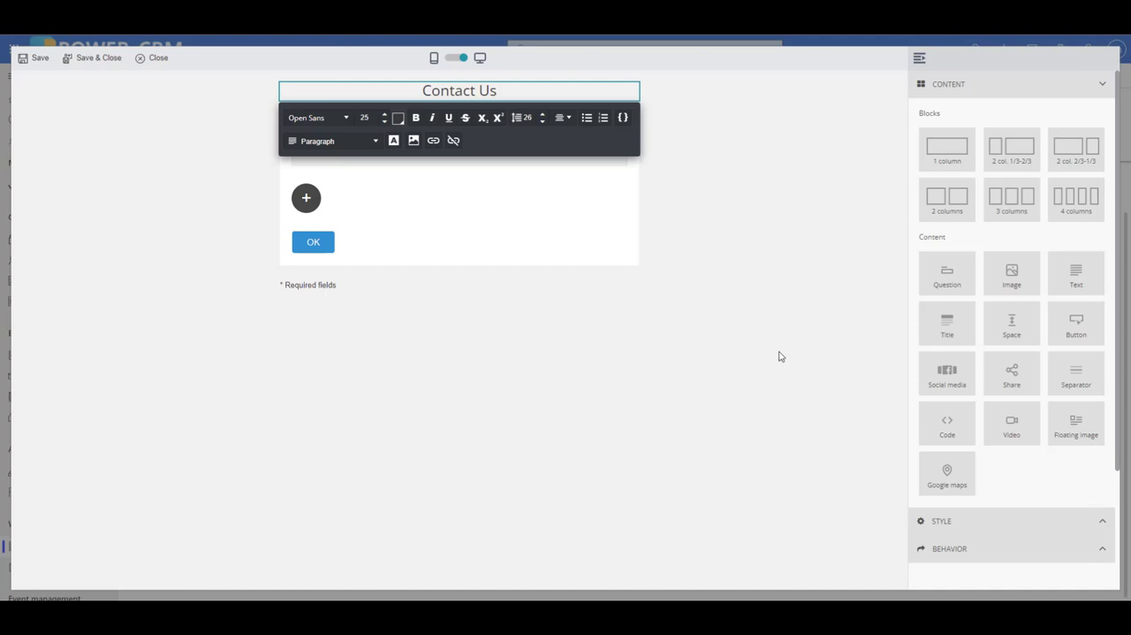
# - Add an image above the Email field using "Power-CRM marketing automation Color Logo BLACK Text.png", applying no filter
pyautogui.moveTo(1012, 274); pyautogui.dragTo(389, 137)
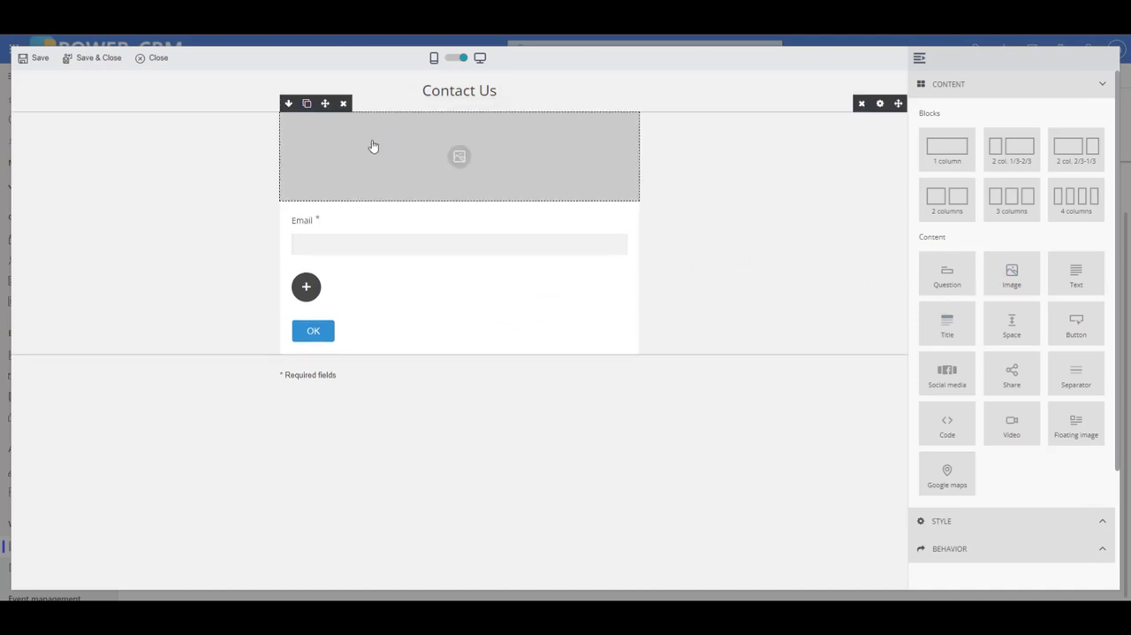
pyautogui.click(288, 103)
pyautogui.click(291, 120)
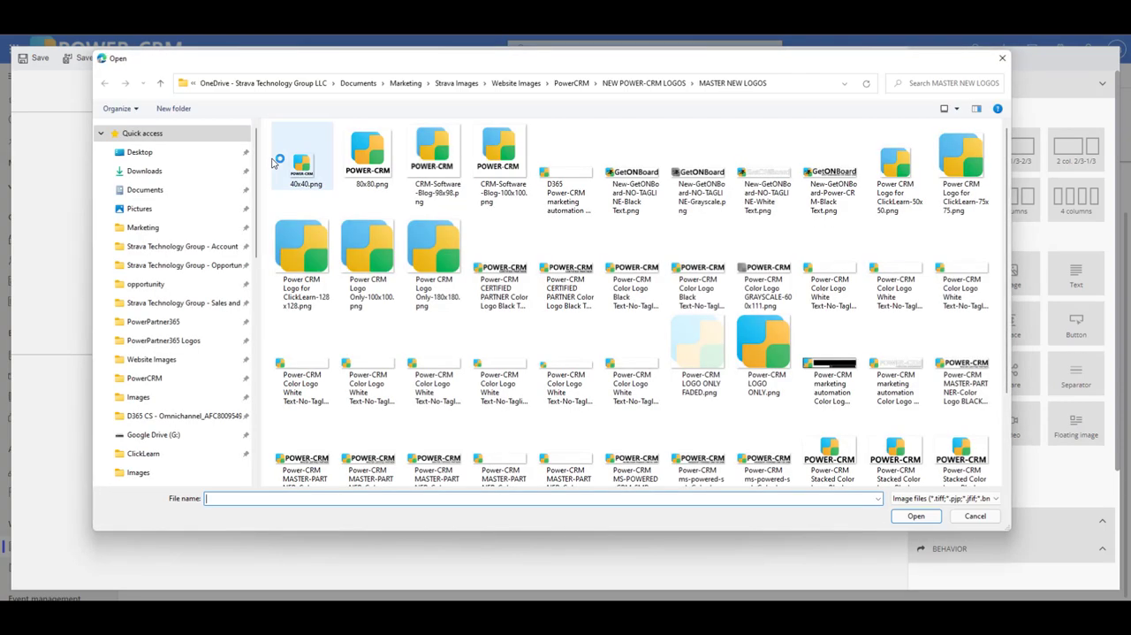
pyautogui.click(829, 367)
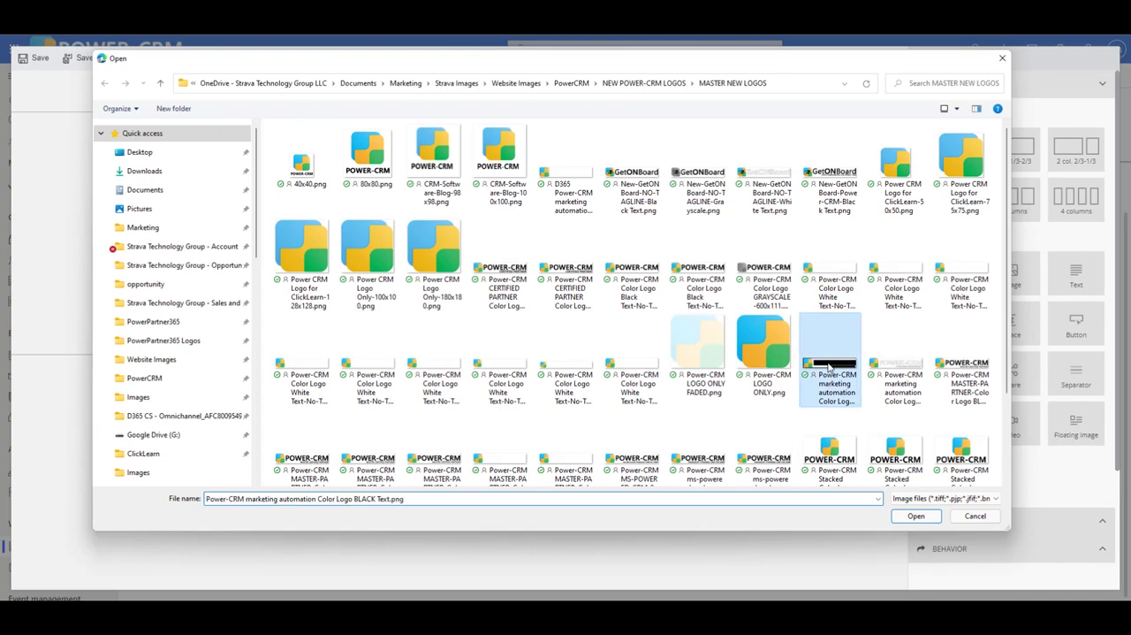
pyautogui.click(916, 516)
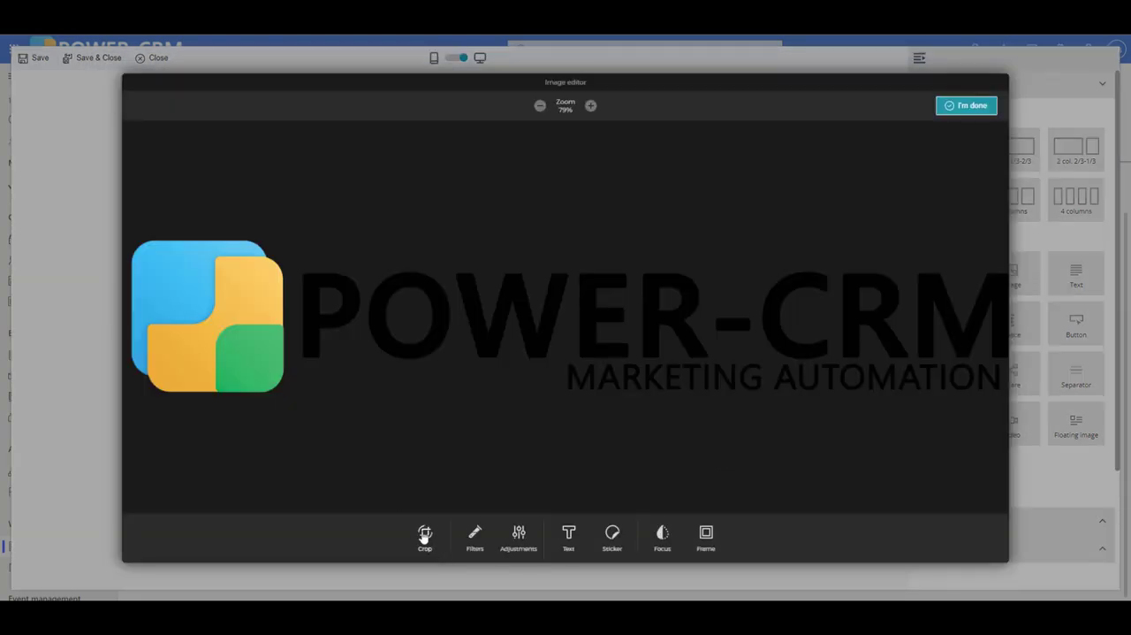
pyautogui.click(474, 538)
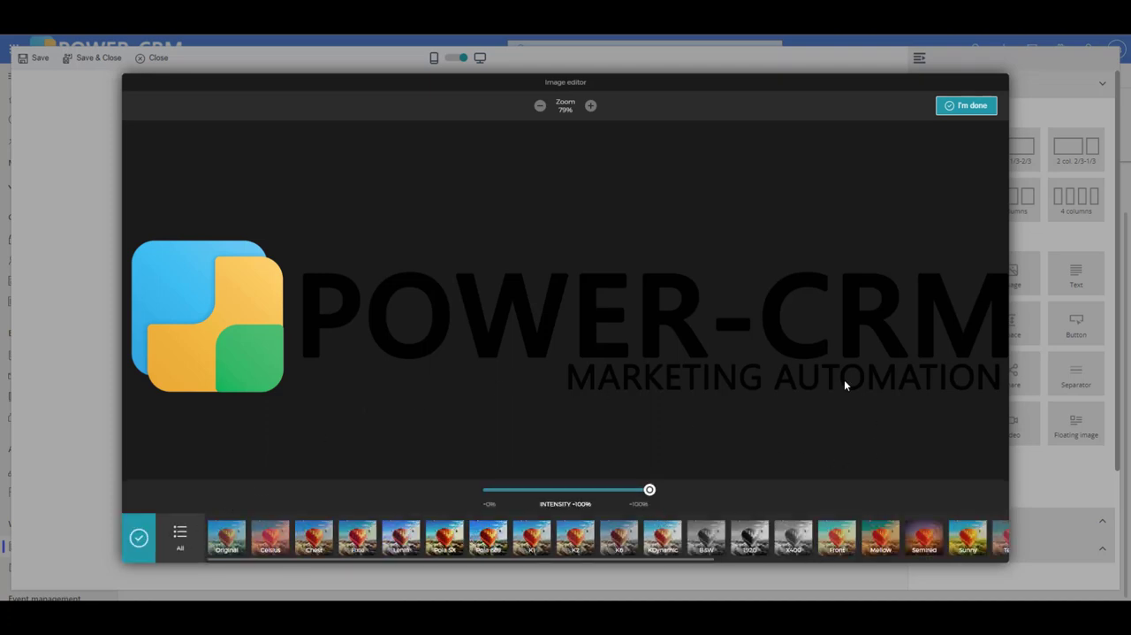
pyautogui.click(139, 536)
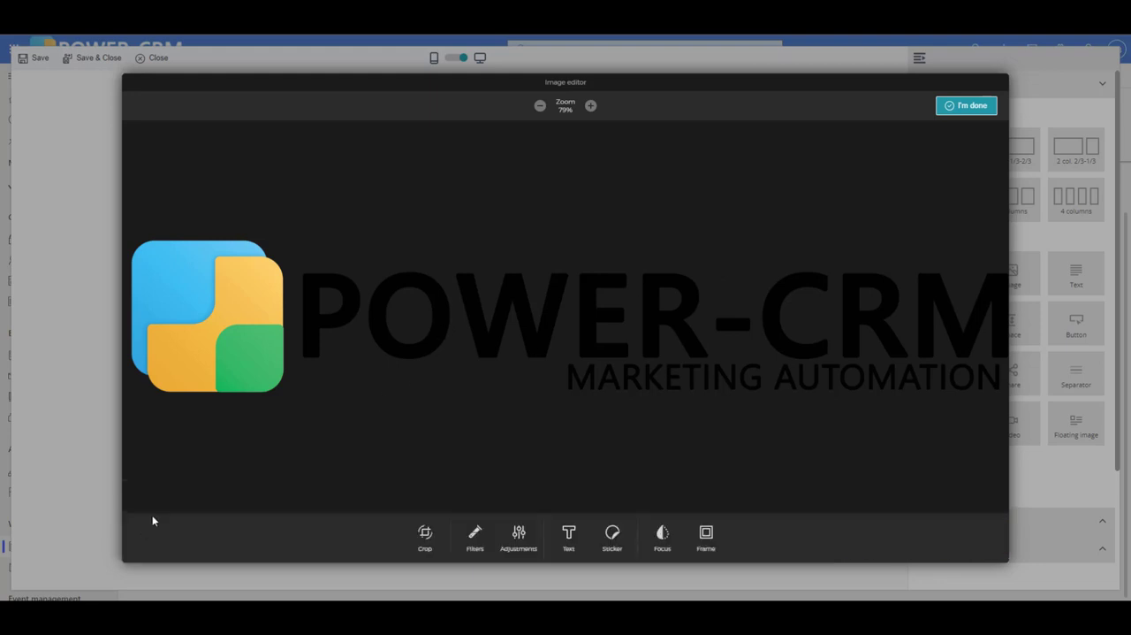
pyautogui.click(970, 105)
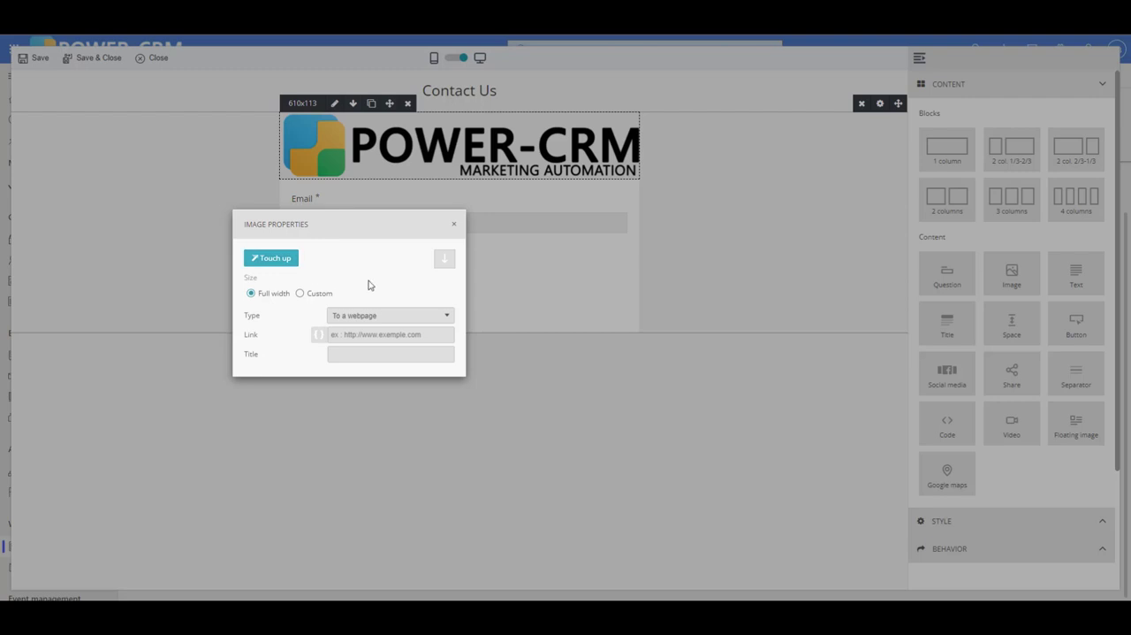
# - Give the logo image a custom width of 300 px and set its link type to Add to my calendar
pyautogui.click(300, 293)
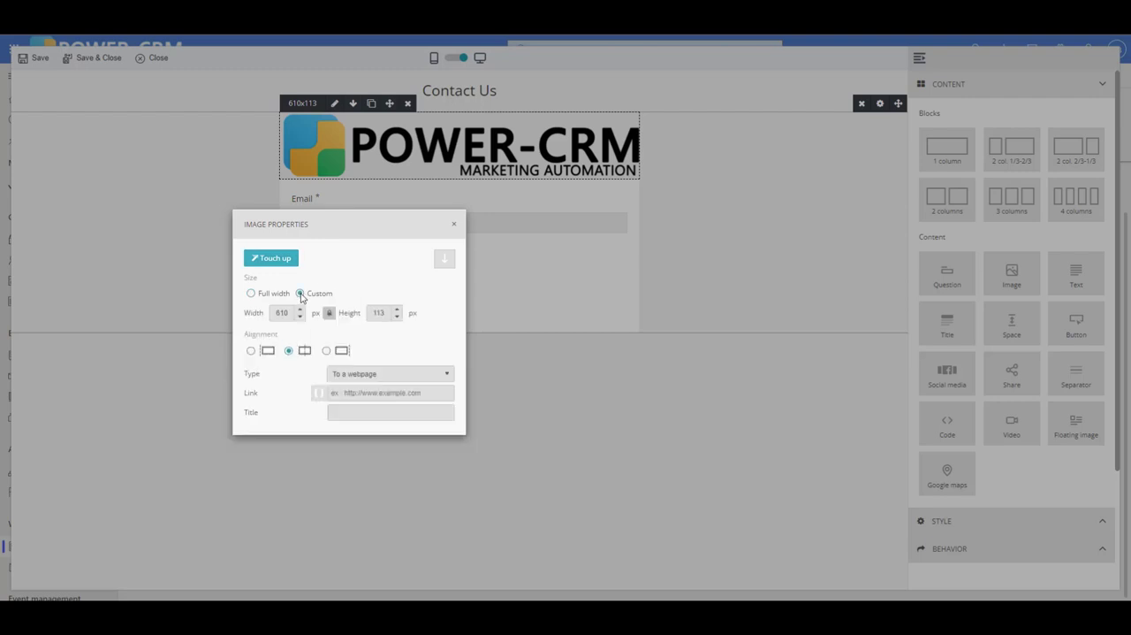
pyautogui.moveTo(289, 312); pyautogui.dragTo(263, 319)
pyautogui.write('300')
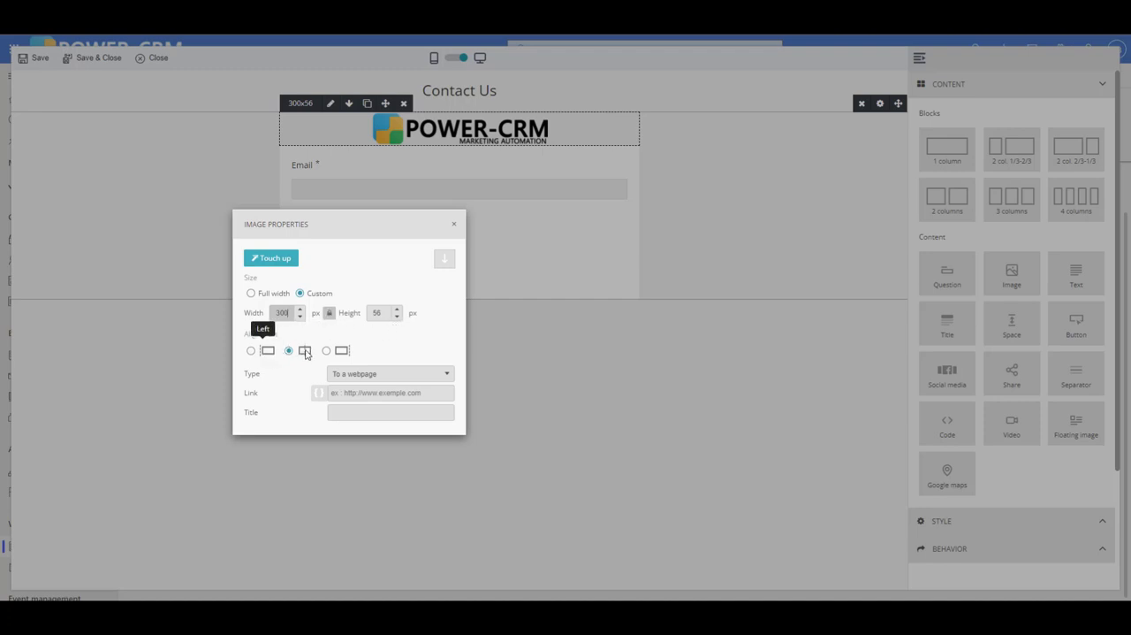
pyautogui.click(389, 374)
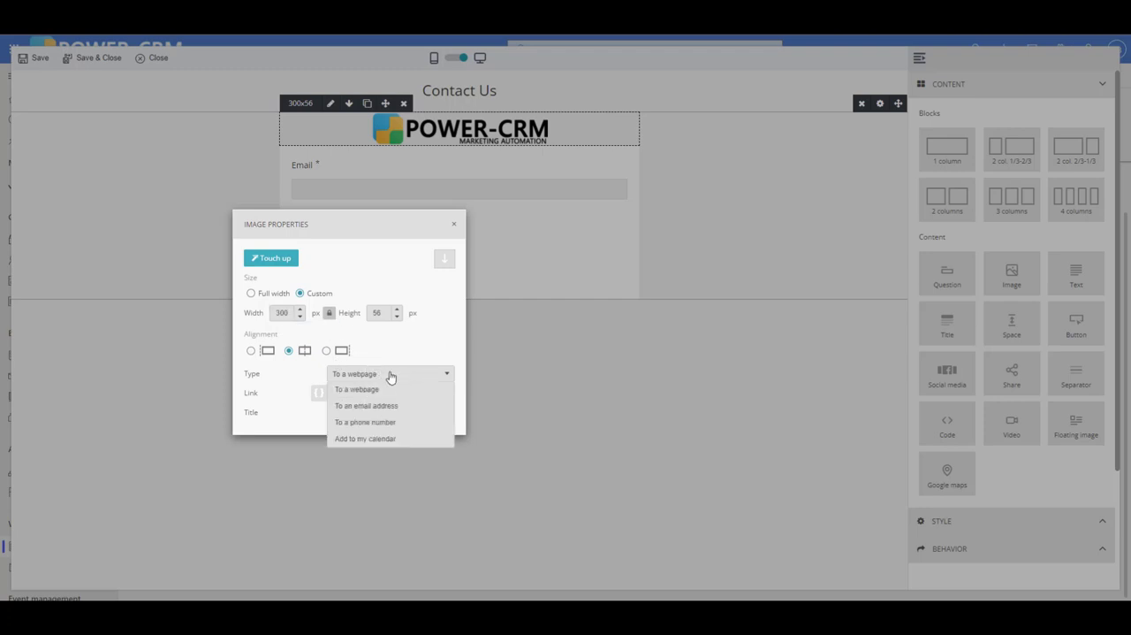
pyautogui.click(393, 439)
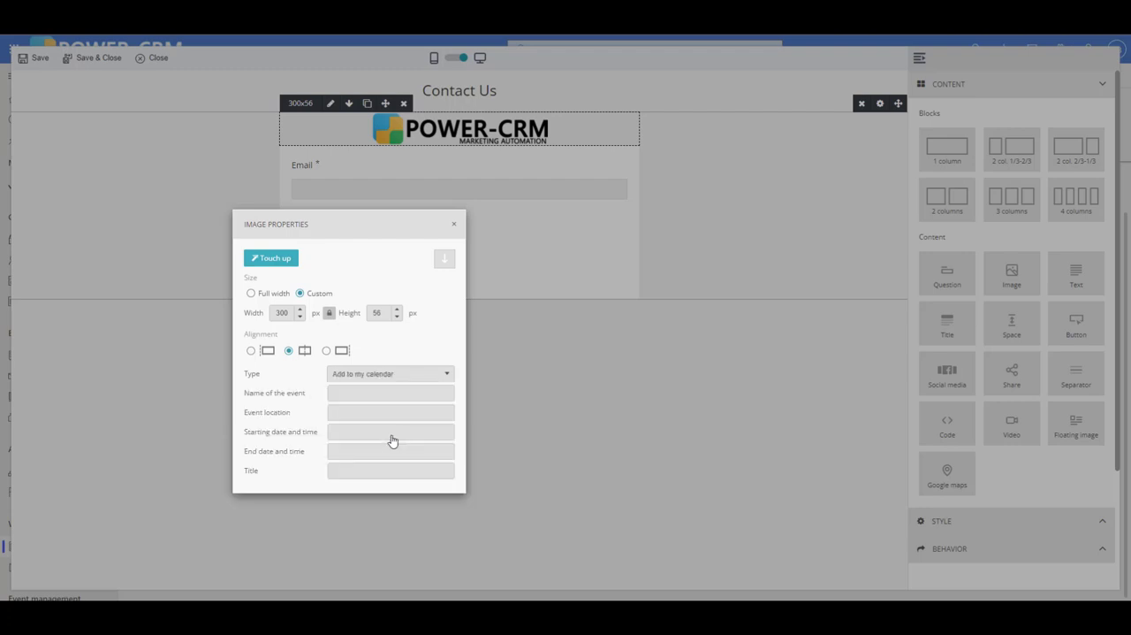
pyautogui.click(406, 376)
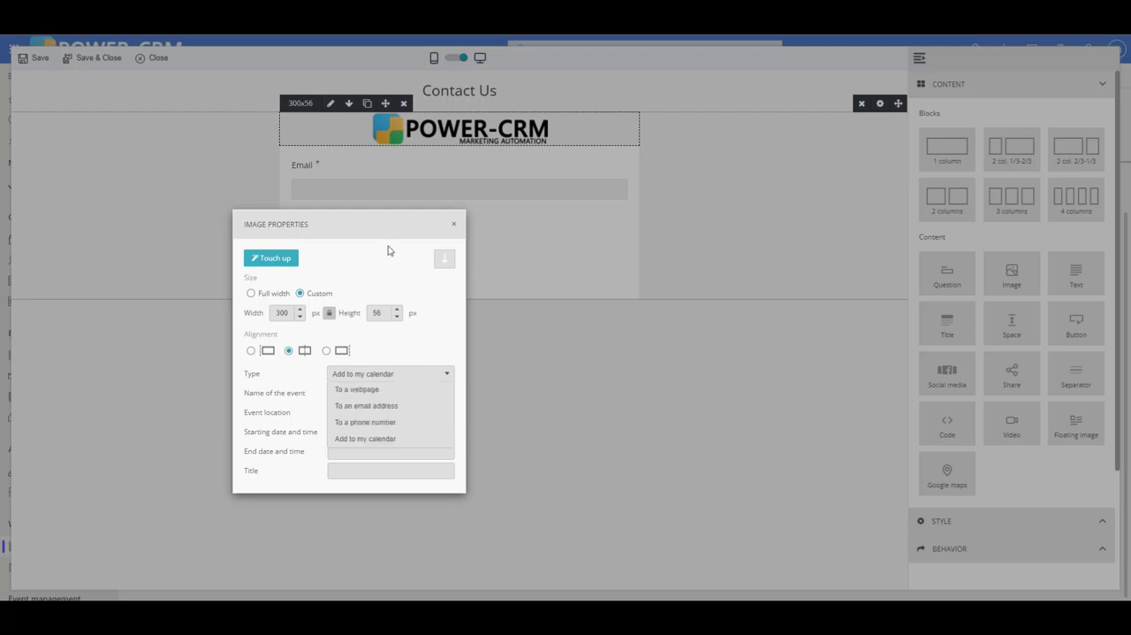
pyautogui.click(454, 224)
# - Add a text block beneath the logo reading "Fill out the form and we will contact you very soon!"
pyautogui.moveTo(1076, 274); pyautogui.dragTo(351, 186)
pyautogui.click(357, 168)
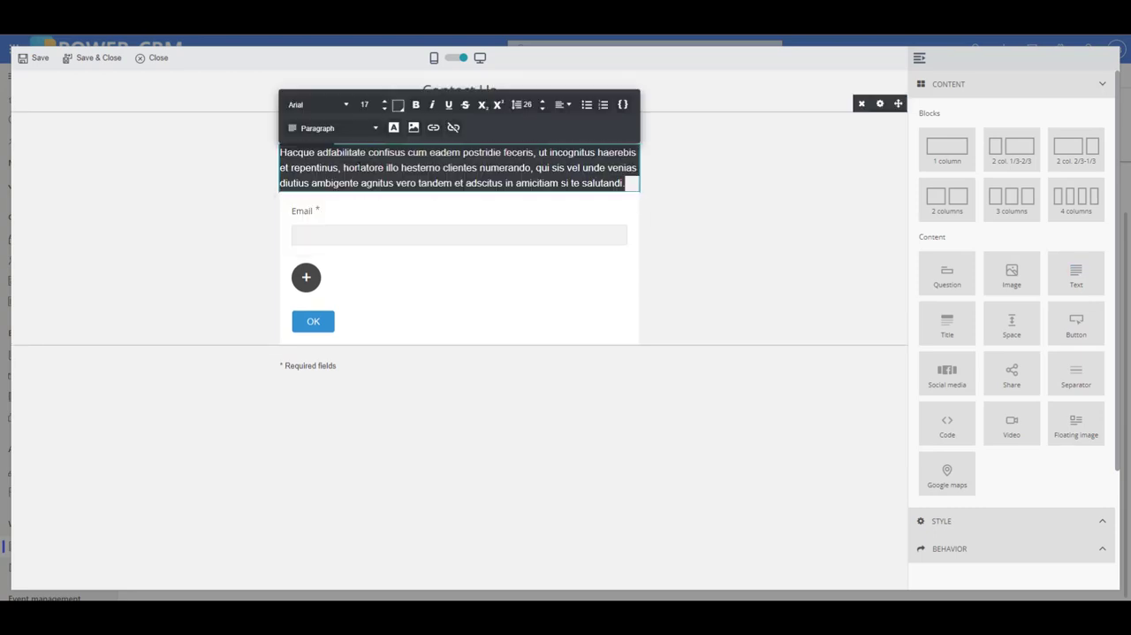
pyautogui.write('Fill out the form and we will contact you very soon!')
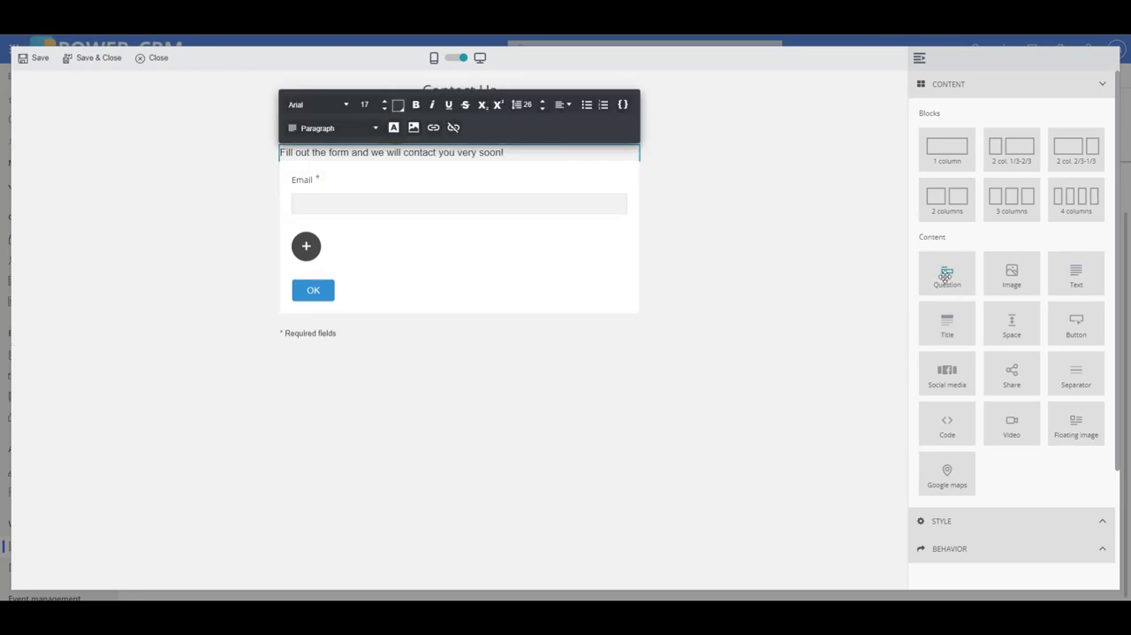
# - Add a question below Email and link it to the First Name field
pyautogui.moveTo(945, 276); pyautogui.dragTo(316, 189)
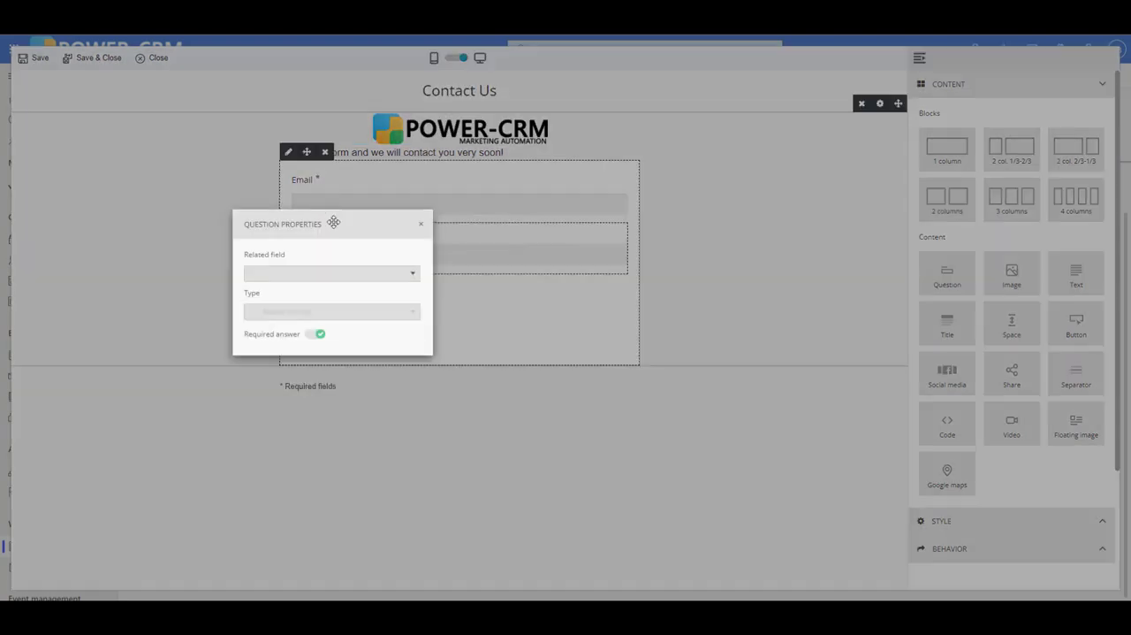
pyautogui.click(415, 275)
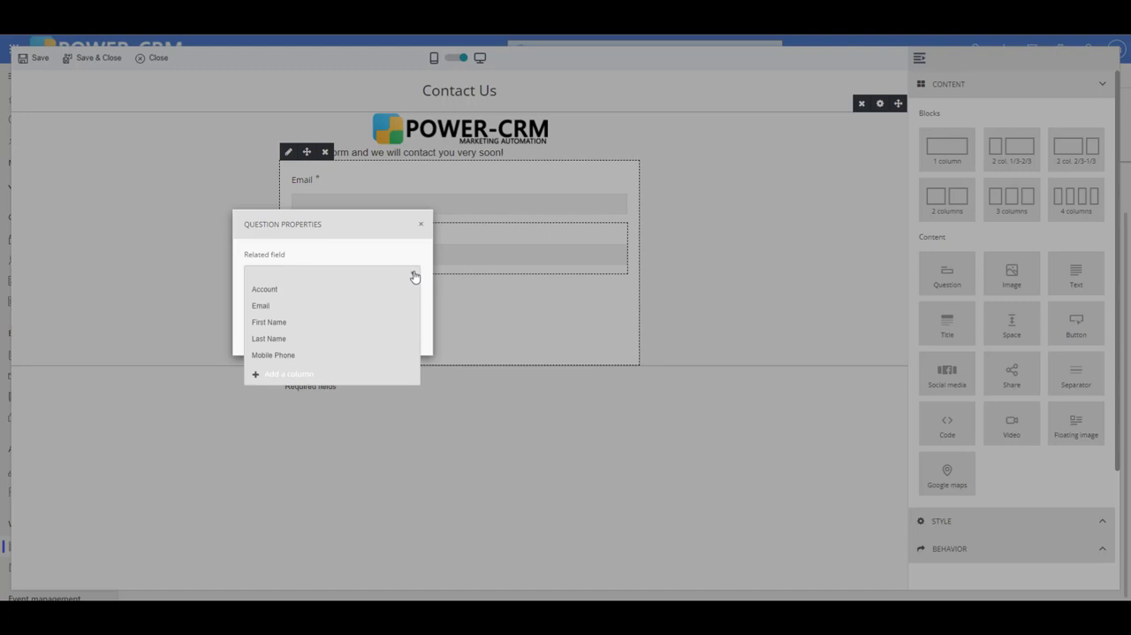
pyautogui.click(331, 323)
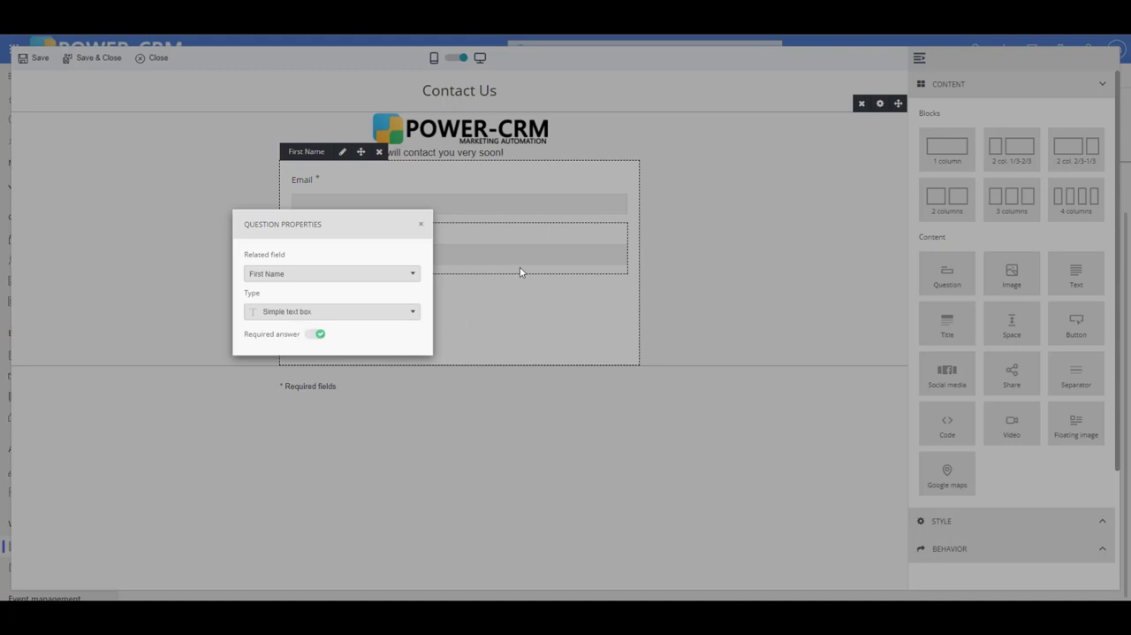
pyautogui.click(533, 301)
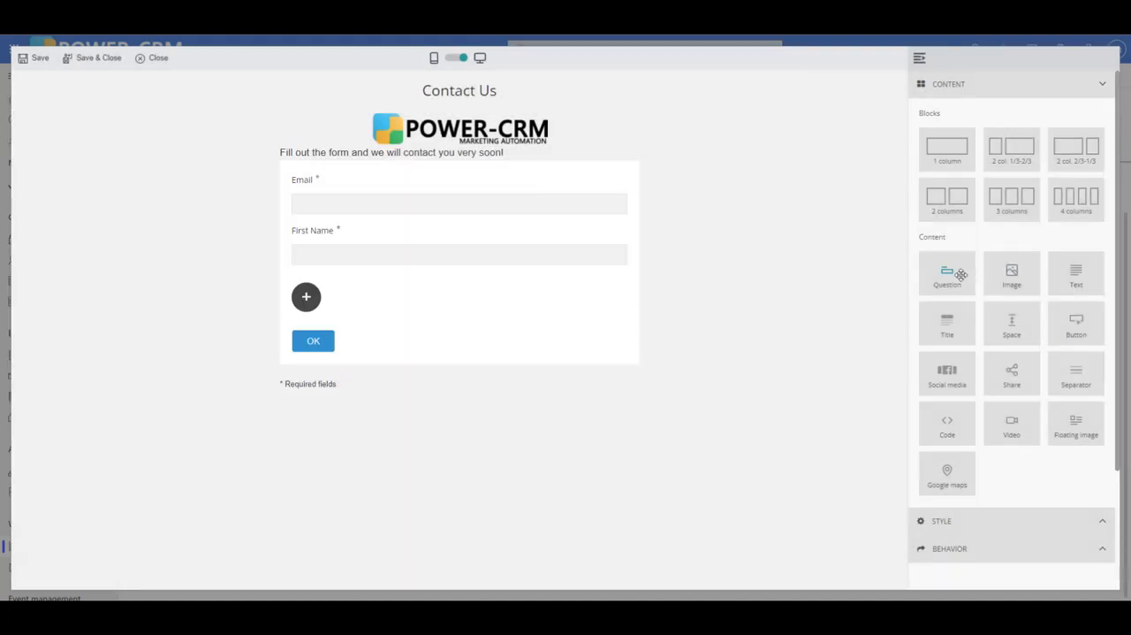
# - Add a question below First Name linked to the Last Name field, keeping it a required simple text box
pyautogui.moveTo(960, 274); pyautogui.dragTo(397, 292)
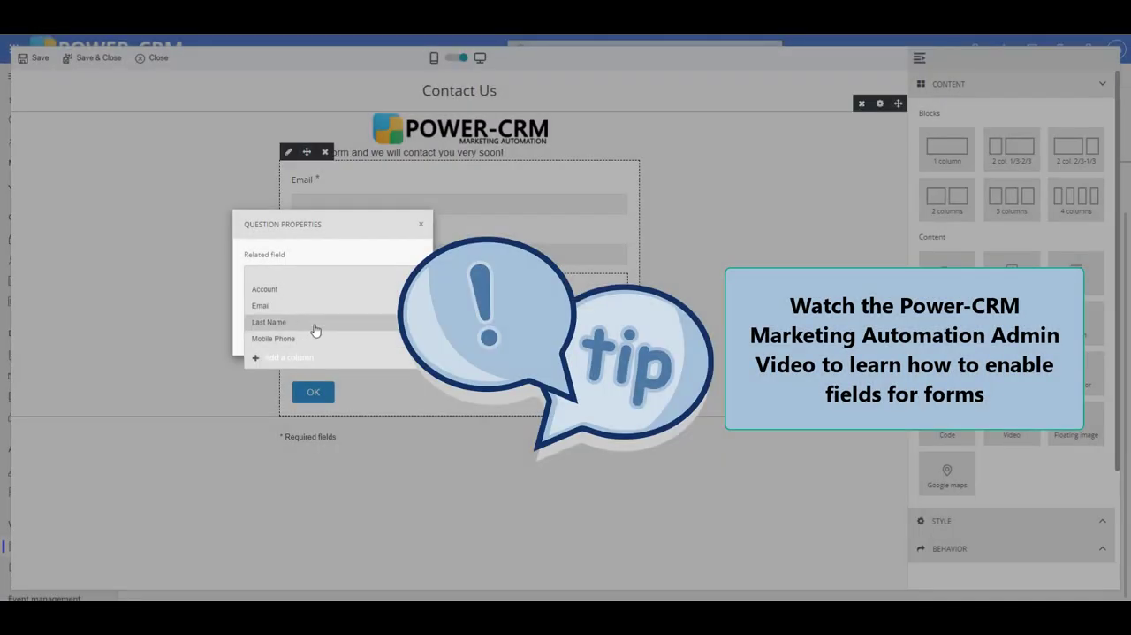
pyautogui.click(315, 323)
pyautogui.click(315, 333)
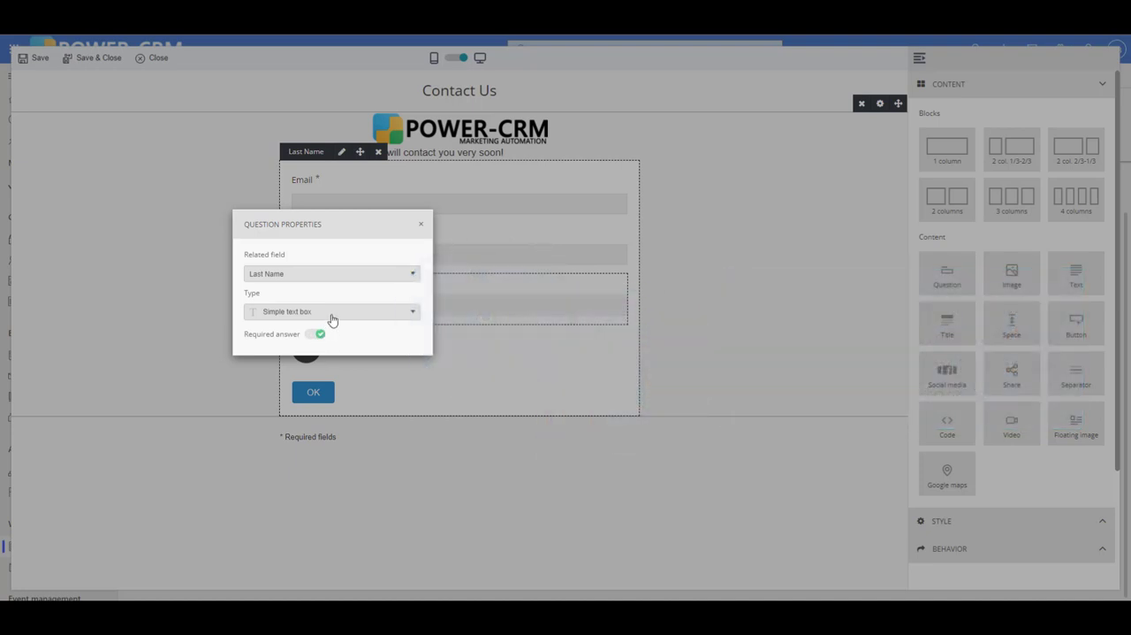
pyautogui.click(333, 315)
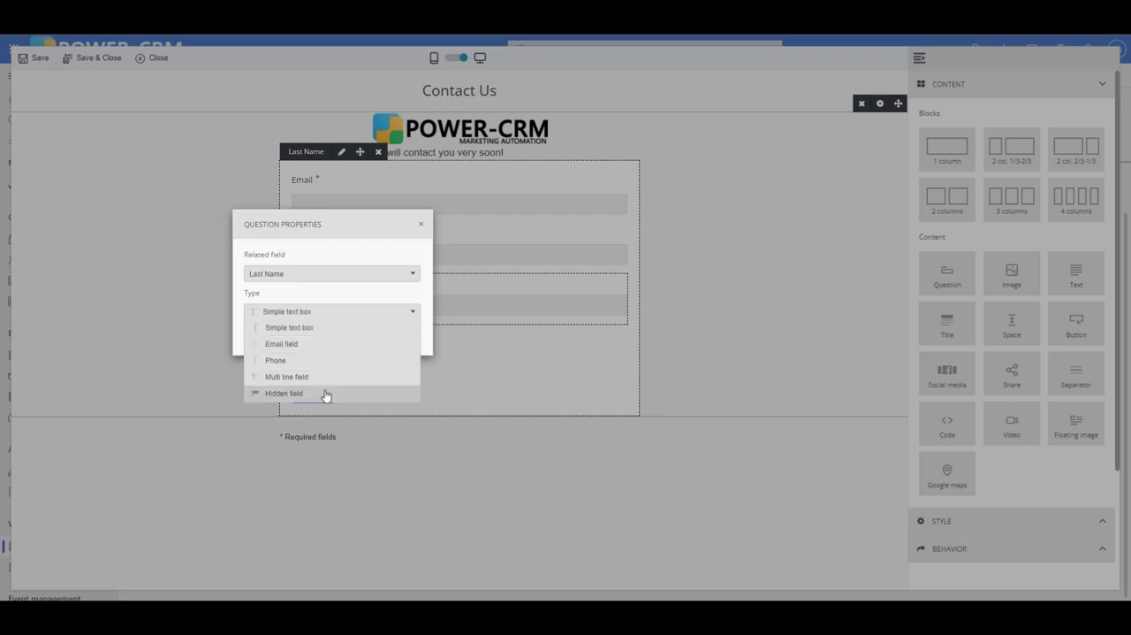
pyautogui.click(350, 226)
pyautogui.click(310, 335)
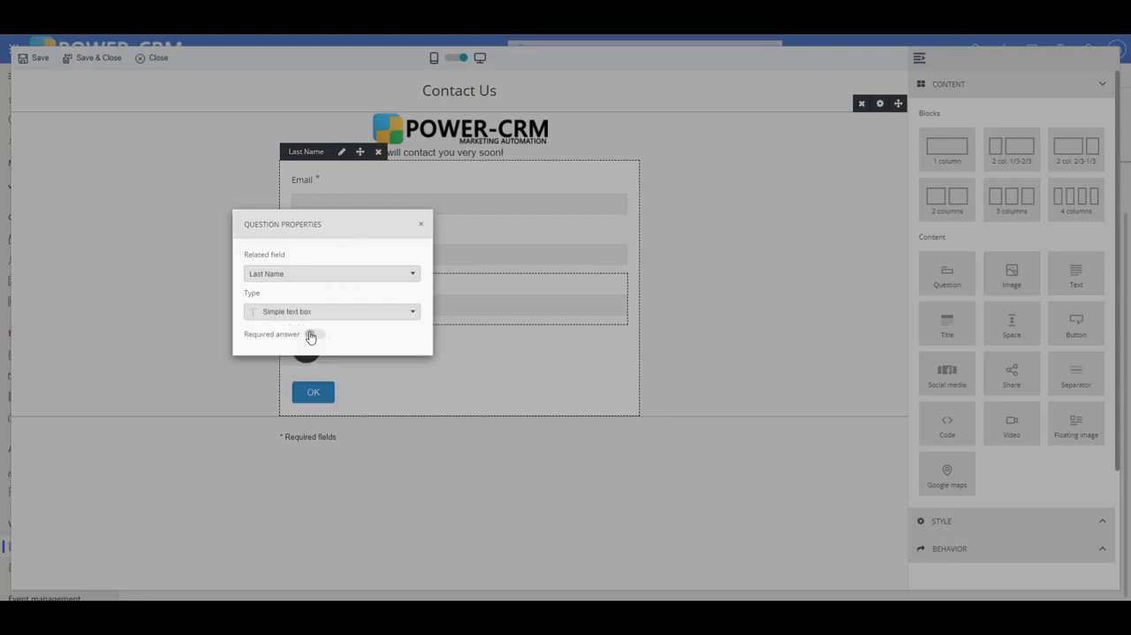
pyautogui.click(315, 335)
pyautogui.click(403, 315)
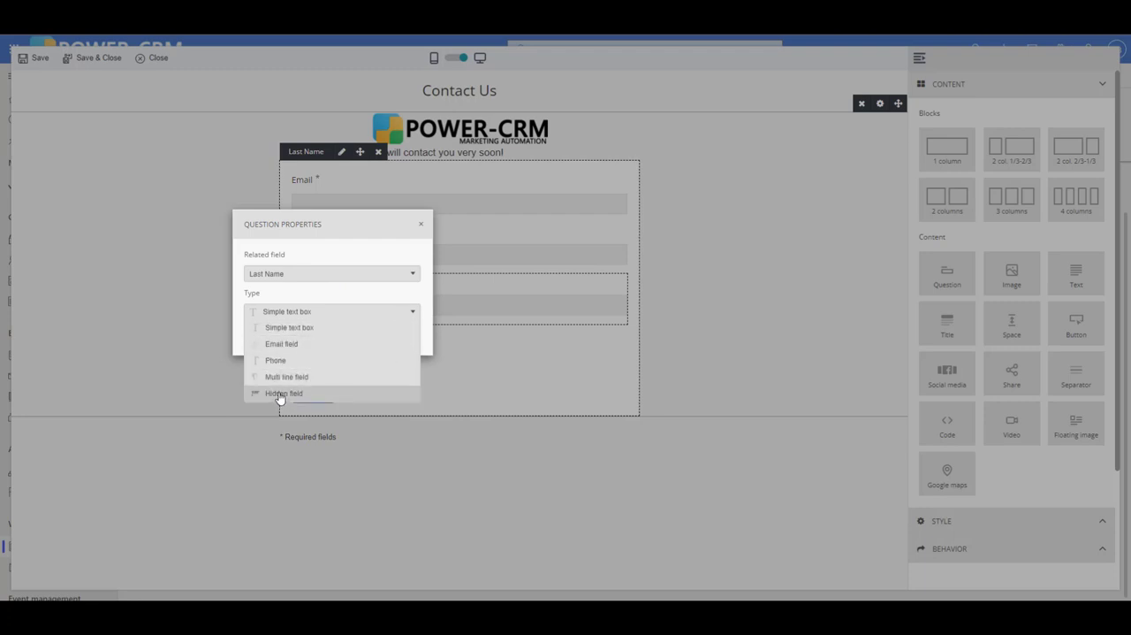
pyautogui.click(358, 219)
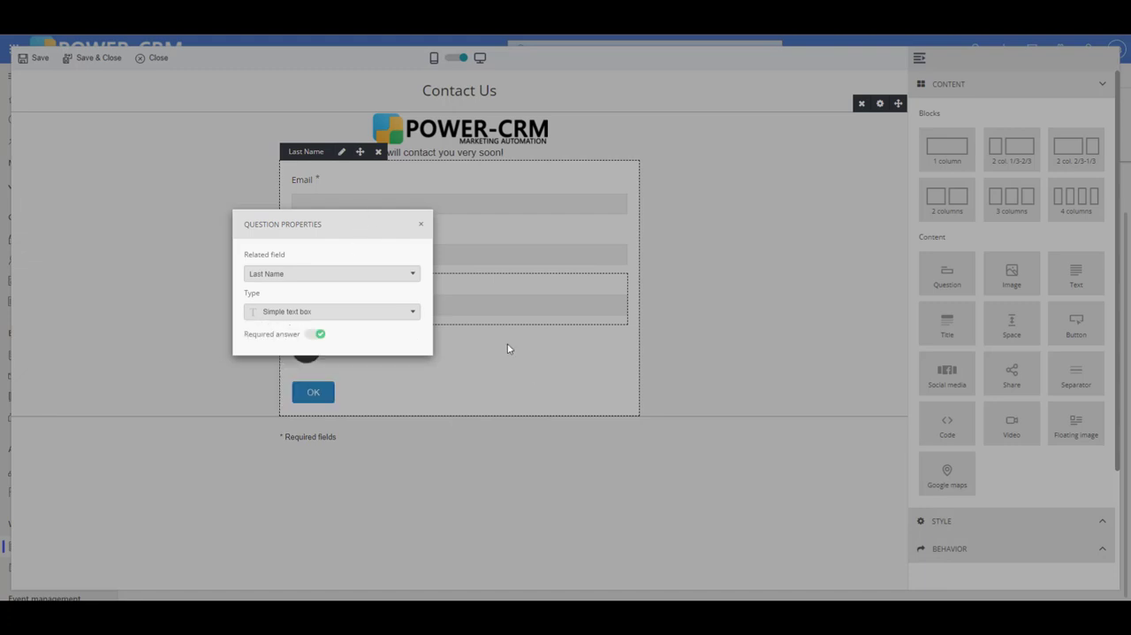
pyautogui.click(530, 369)
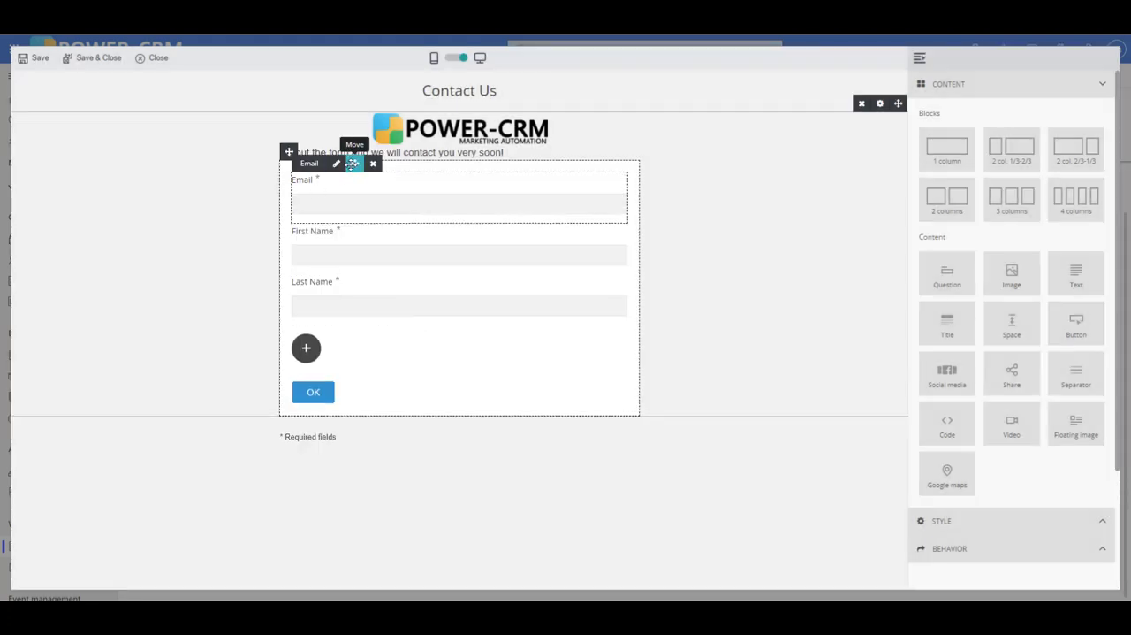
# - Move the Email question below Last Name and relabel the form's OK button as "Submit"
pyautogui.moveTo(352, 165); pyautogui.dragTo(340, 366)
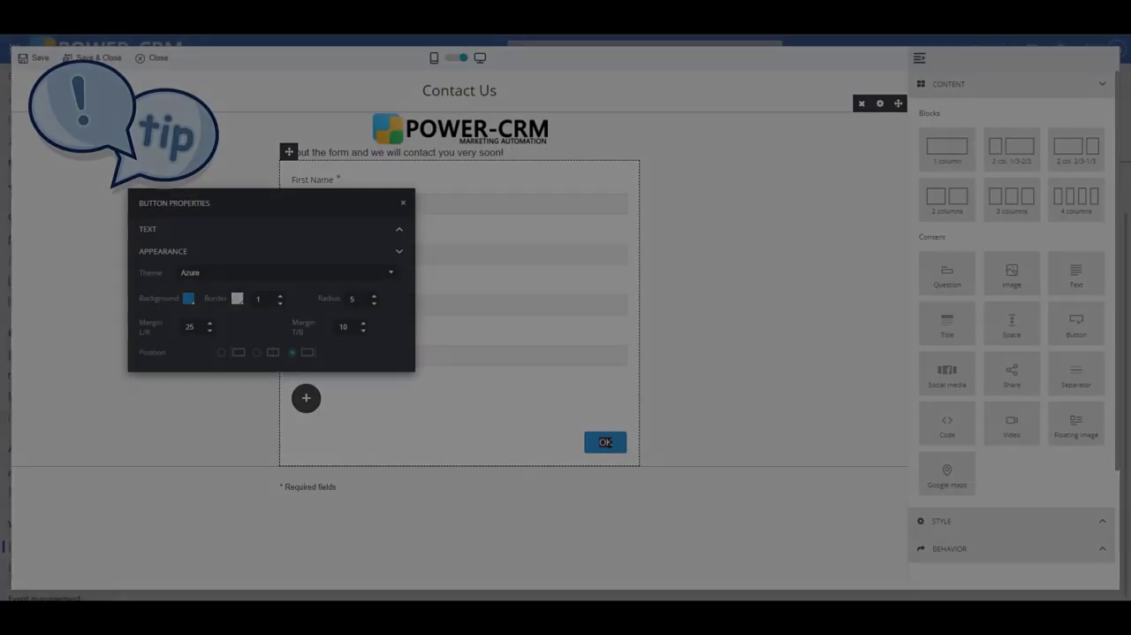
pyautogui.write('Sub')
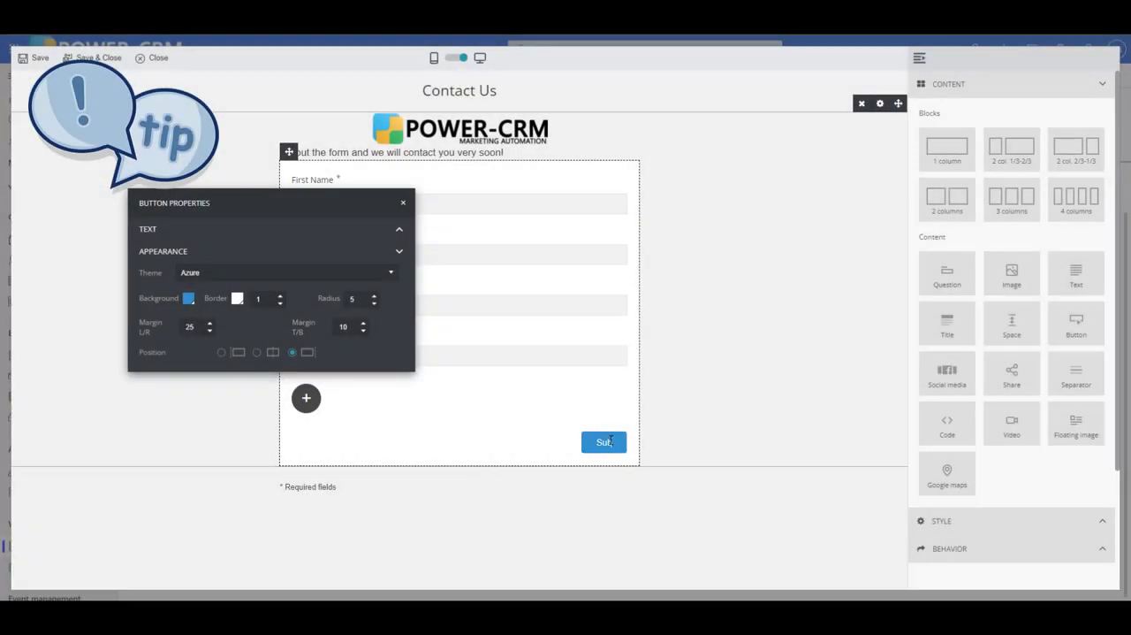
pyautogui.write('mit')
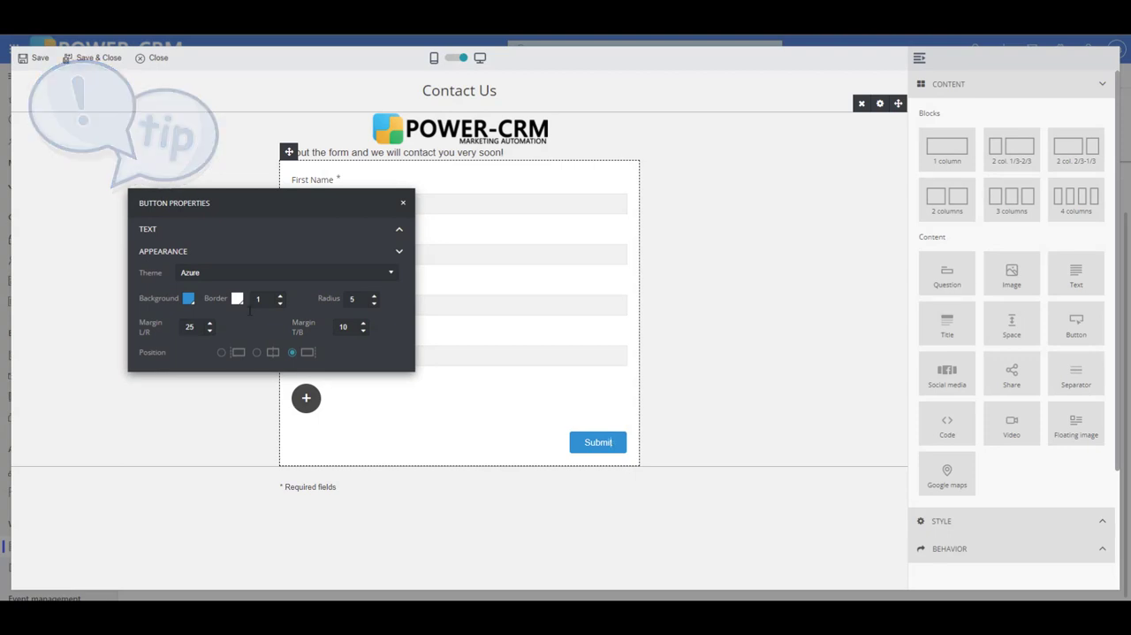
pyautogui.click(381, 432)
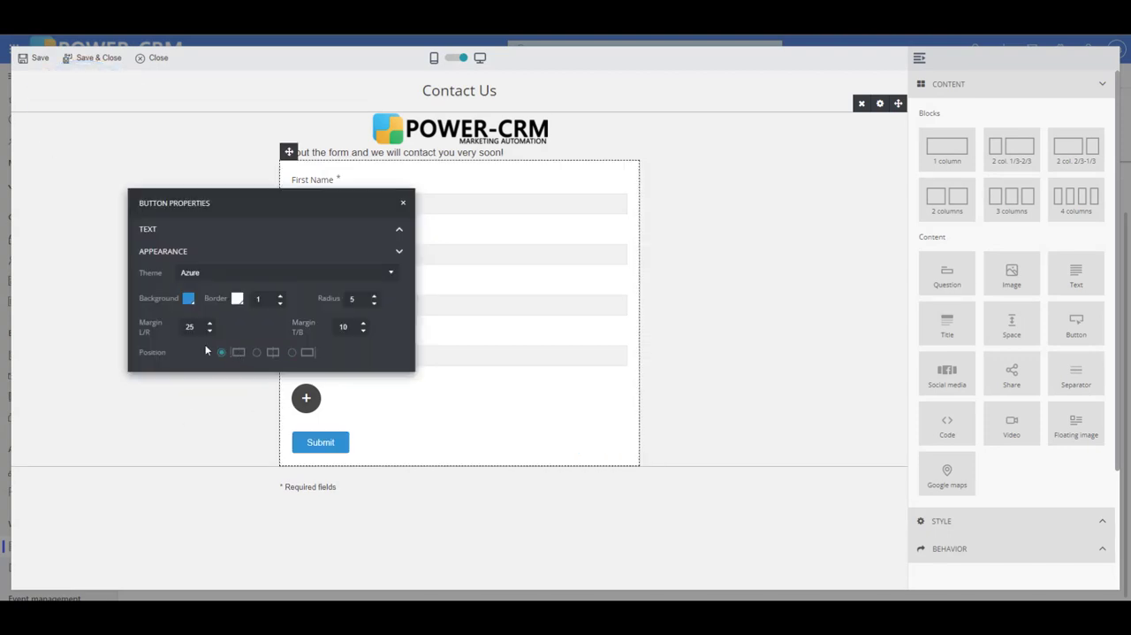
pyautogui.click(194, 451)
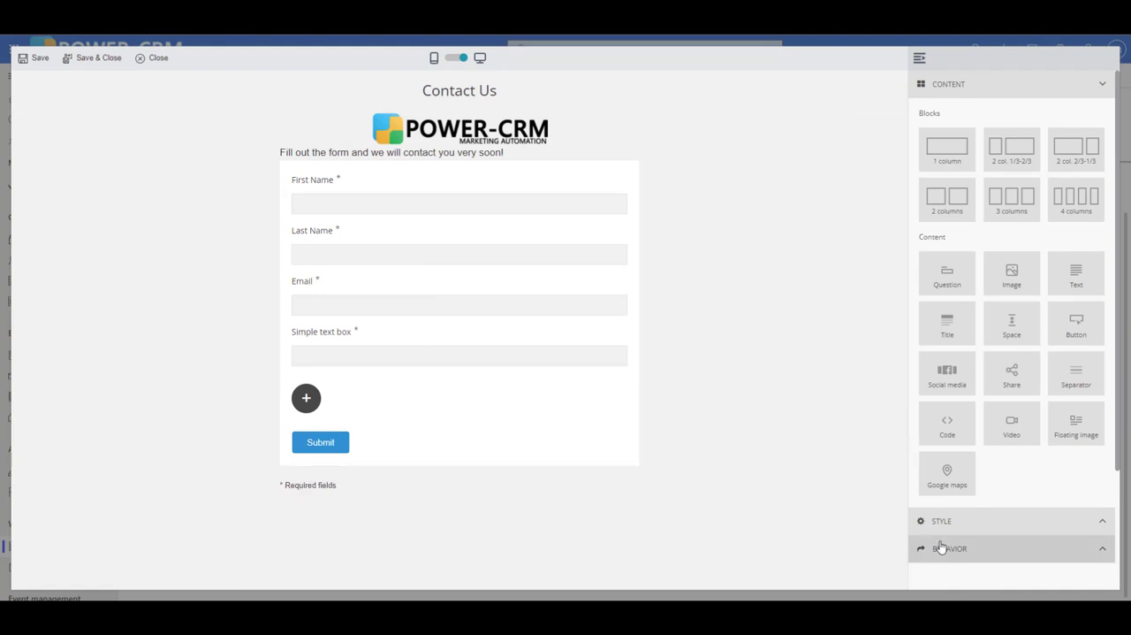
pyautogui.click(981, 548)
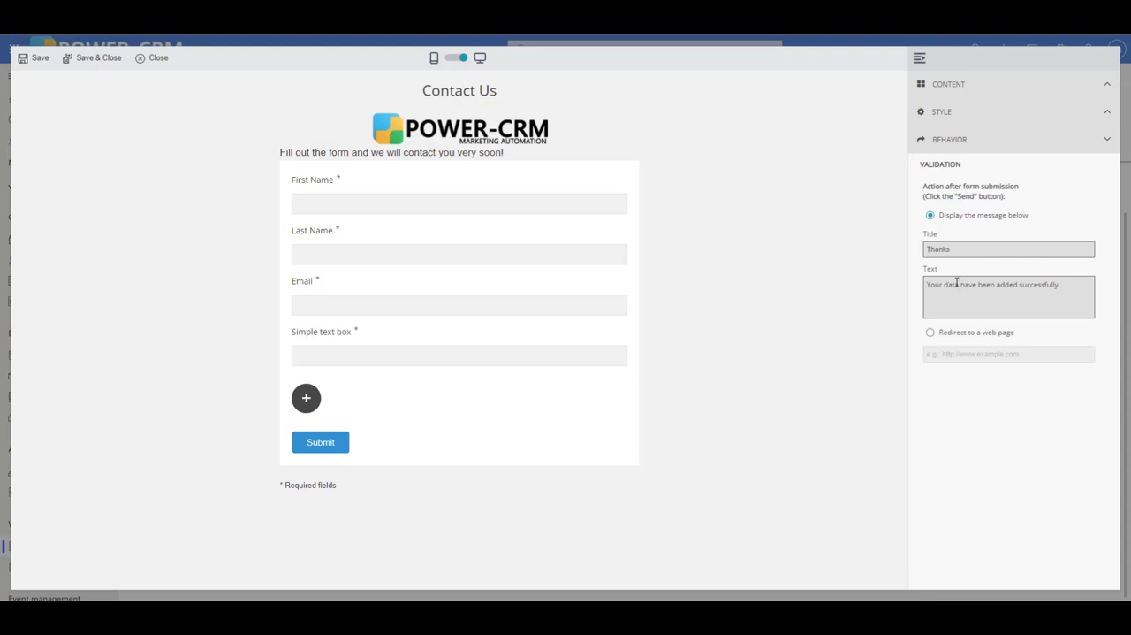
pyautogui.click(930, 334)
pyautogui.click(940, 354)
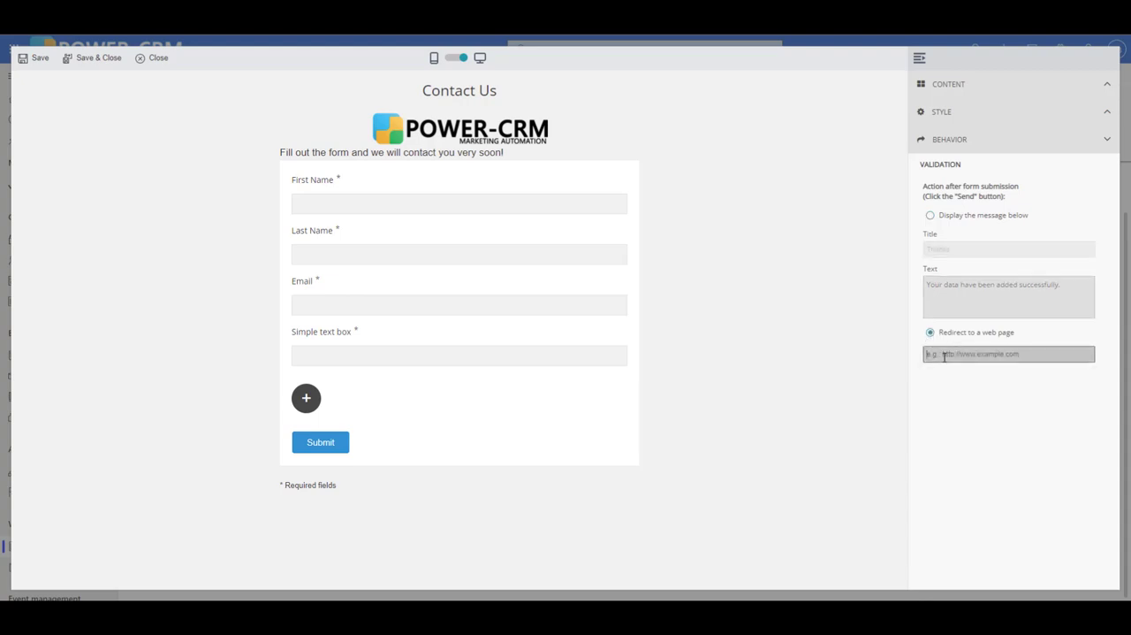
pyautogui.write('http:://www.power-crm.net')
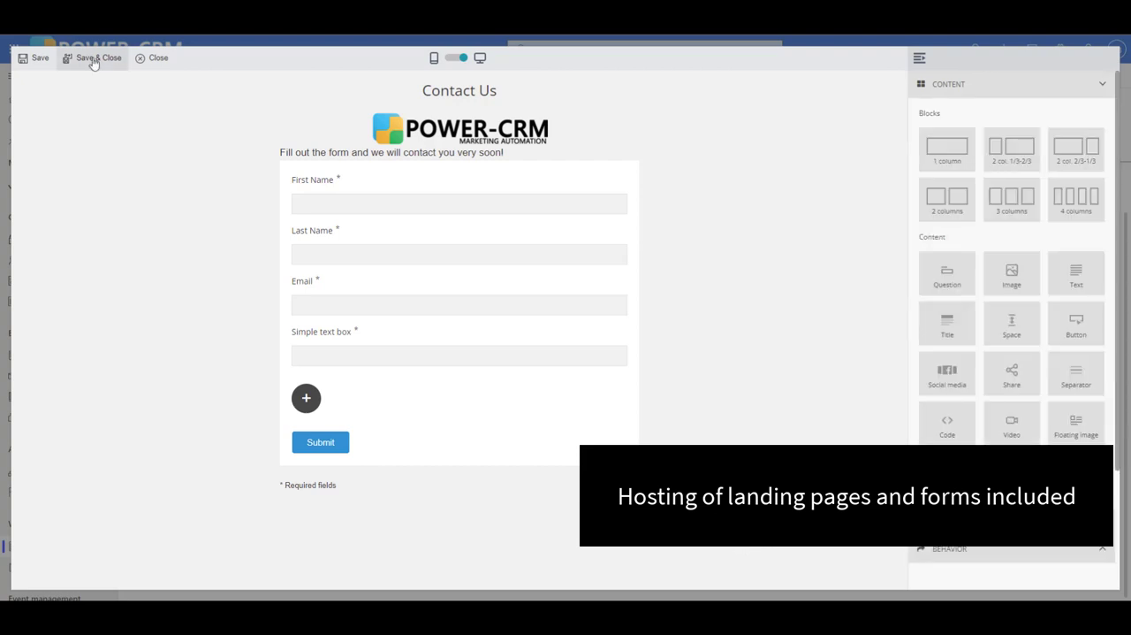
# - Save and close the form design, and publish the Contact Us landing page publicly
pyautogui.click(94, 60)
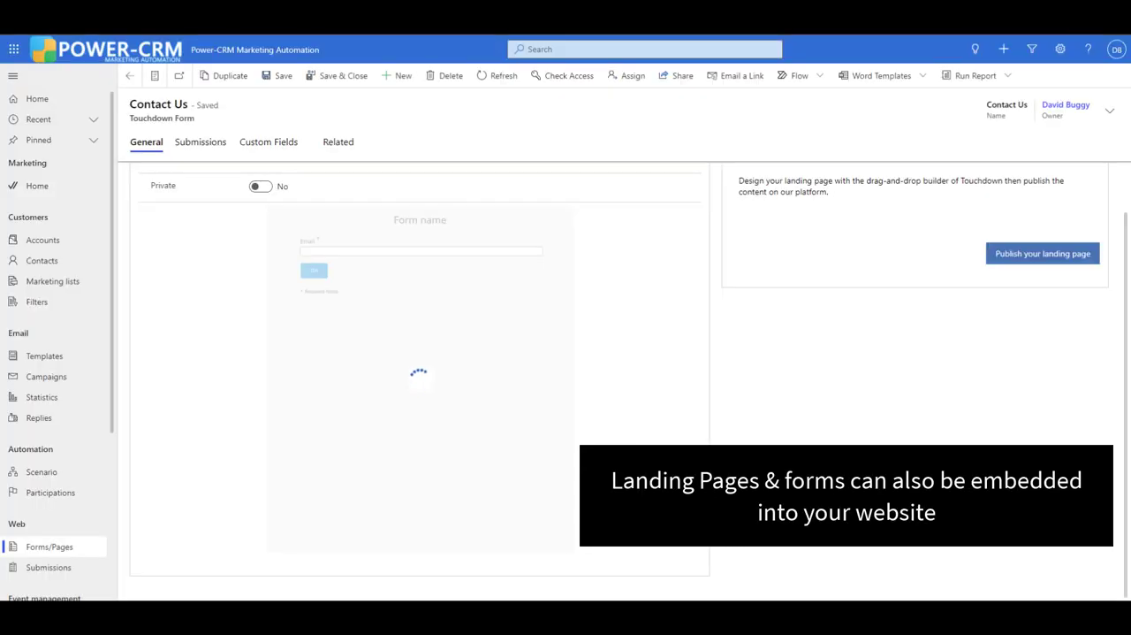
pyautogui.click(1052, 255)
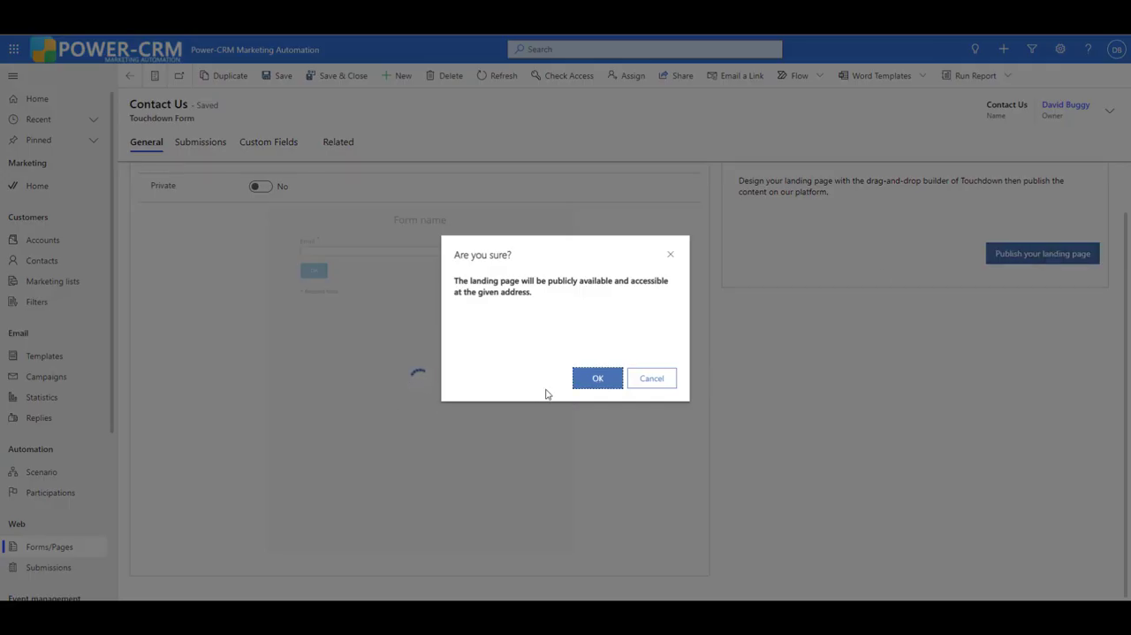
pyautogui.click(595, 377)
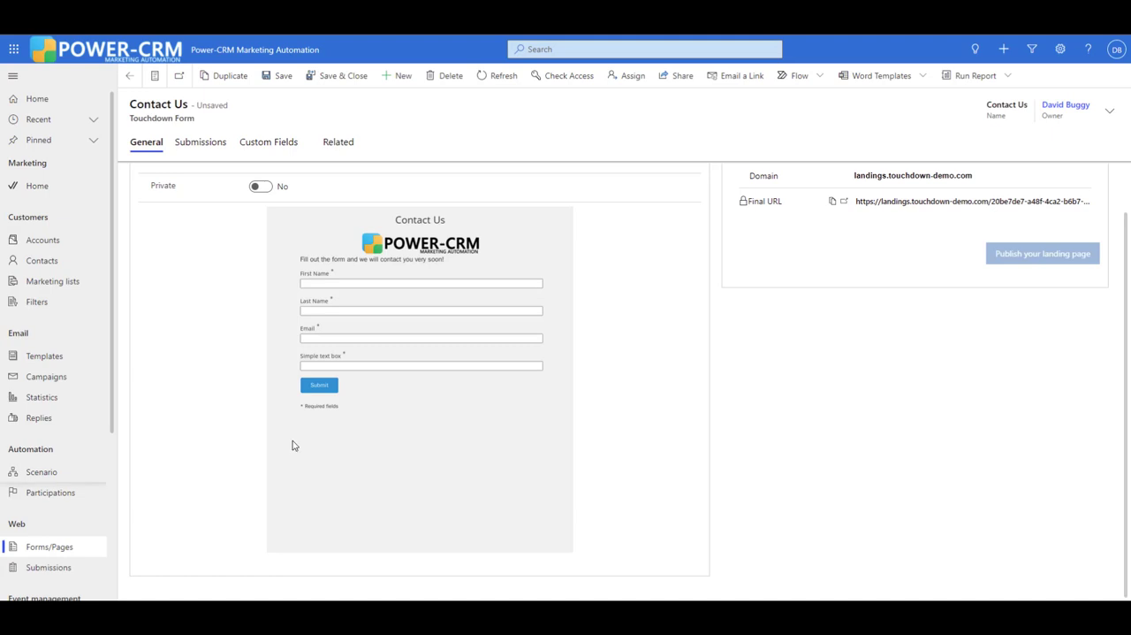
# - Open the published landing page at its final URL and submit a test entry with the contact's first name, last name and email
pyautogui.click(844, 202)
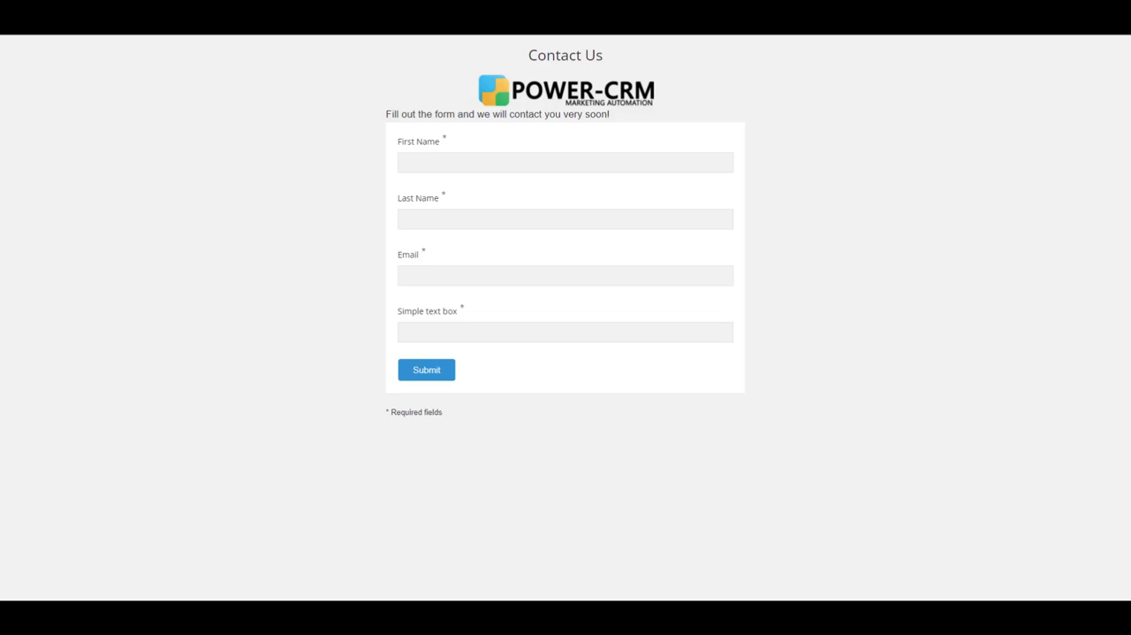
pyautogui.click(416, 163)
pyautogui.press('Tab')
pyautogui.press('Tab')
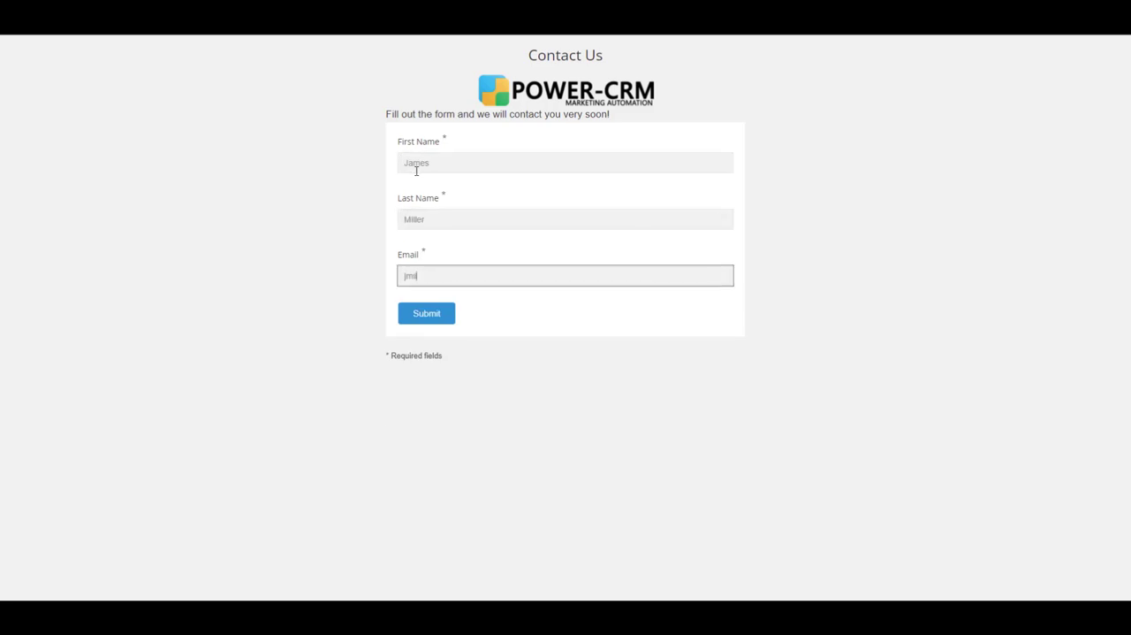
pyautogui.click(426, 314)
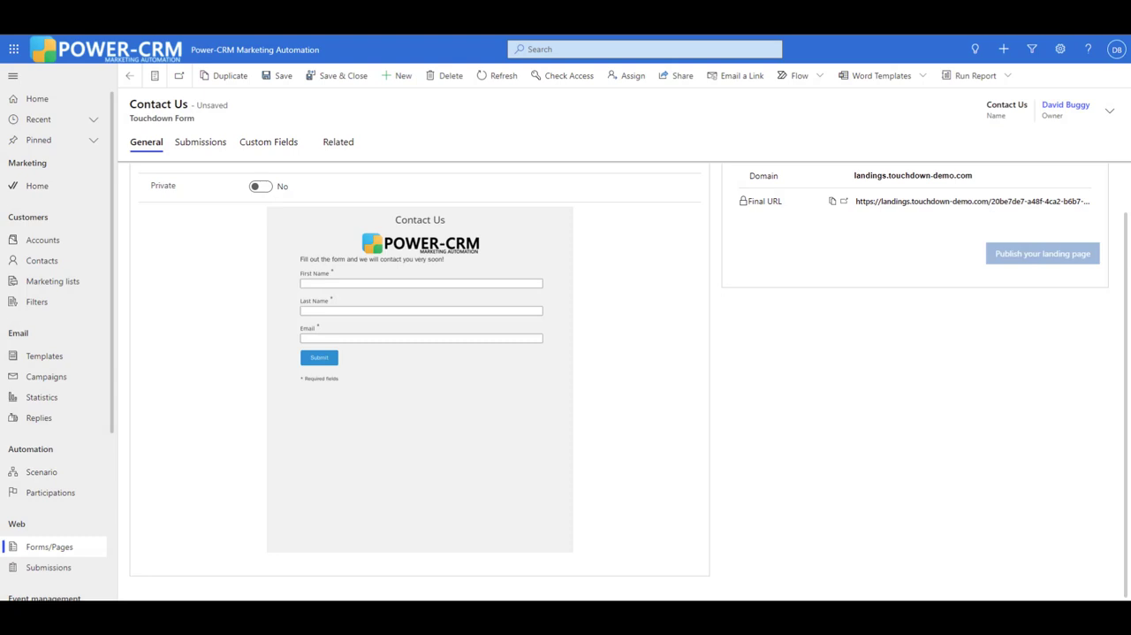
# - Open the submitting contact from the Contact Us form's submissions and bring up that contact's related form submission
pyautogui.click(199, 144)
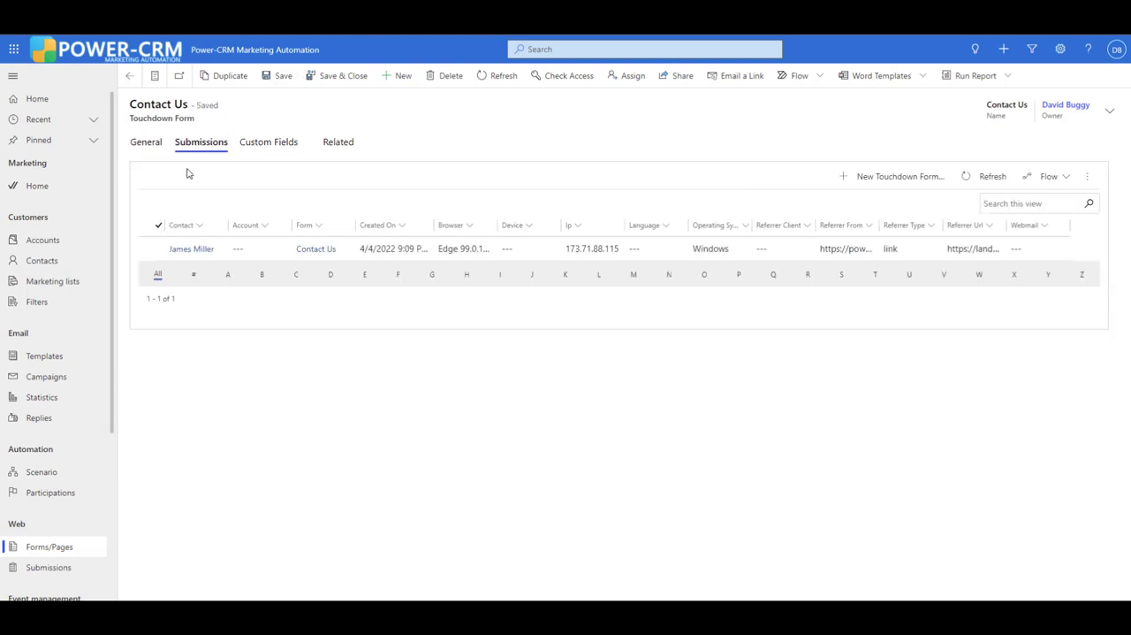
pyautogui.click(185, 250)
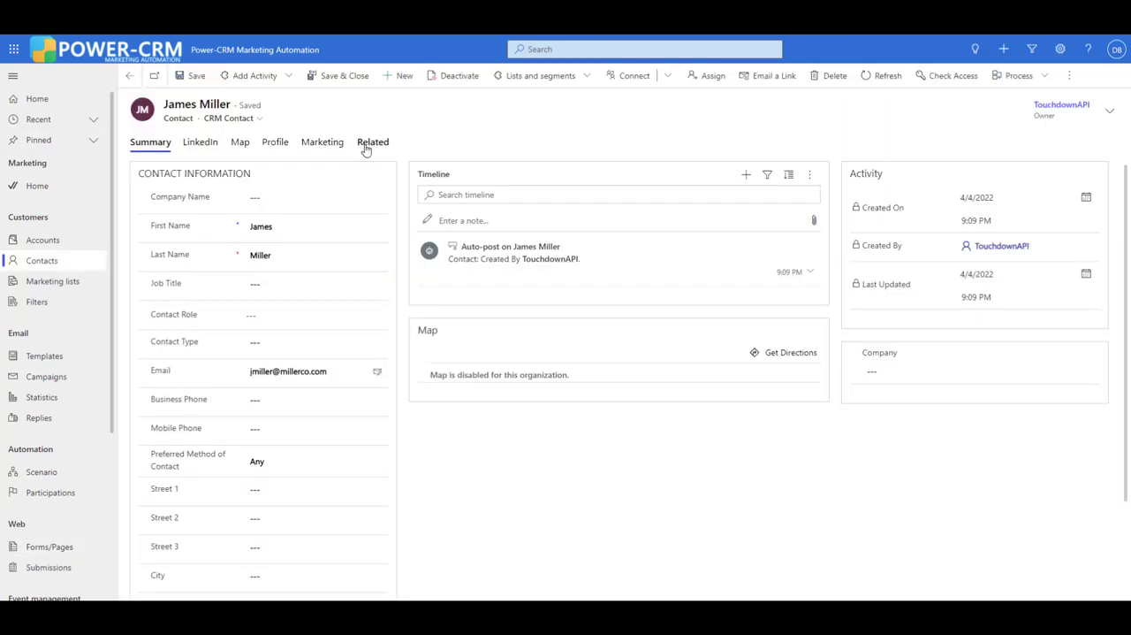
pyautogui.click(368, 145)
pyautogui.scroll(-1, 439, 439)
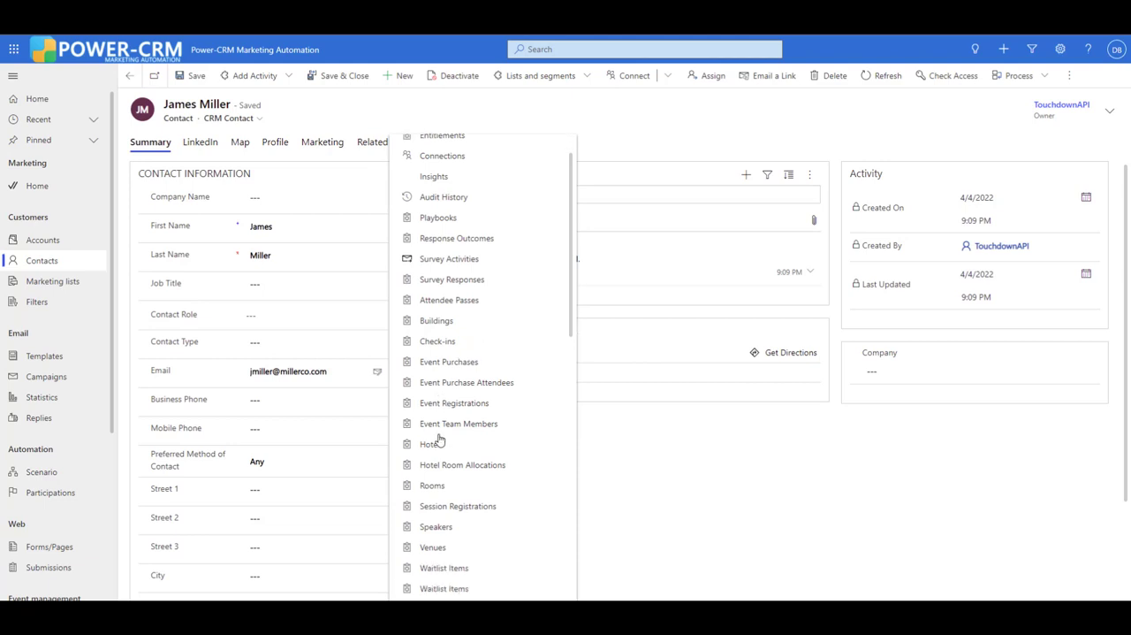
pyautogui.click(439, 439)
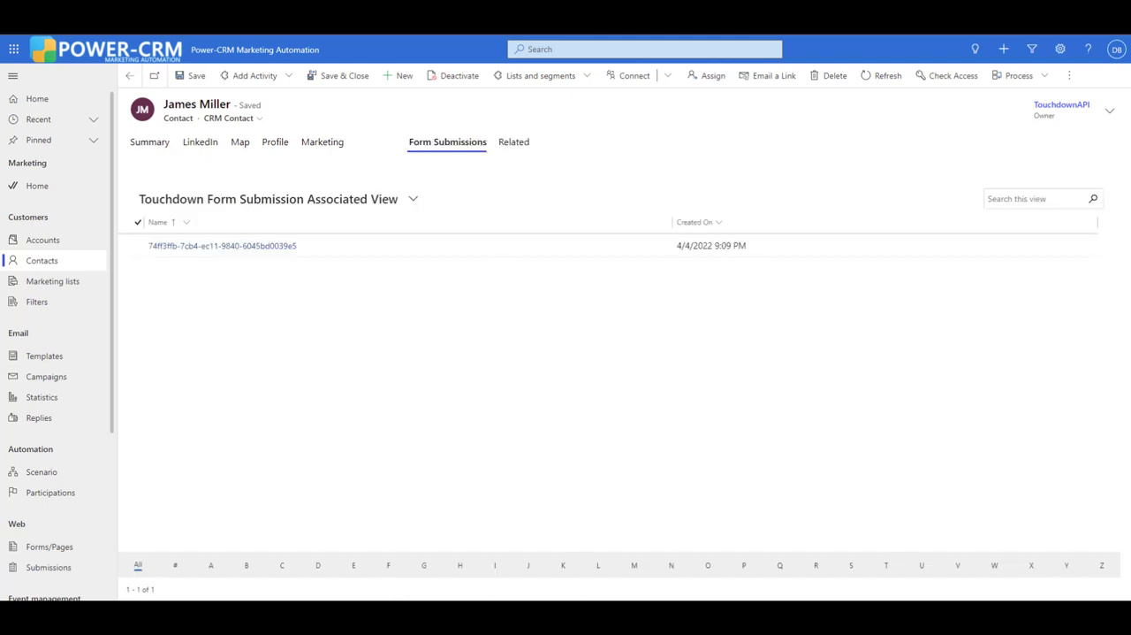
pyautogui.click(317, 258)
pyautogui.doubleClick(317, 258)
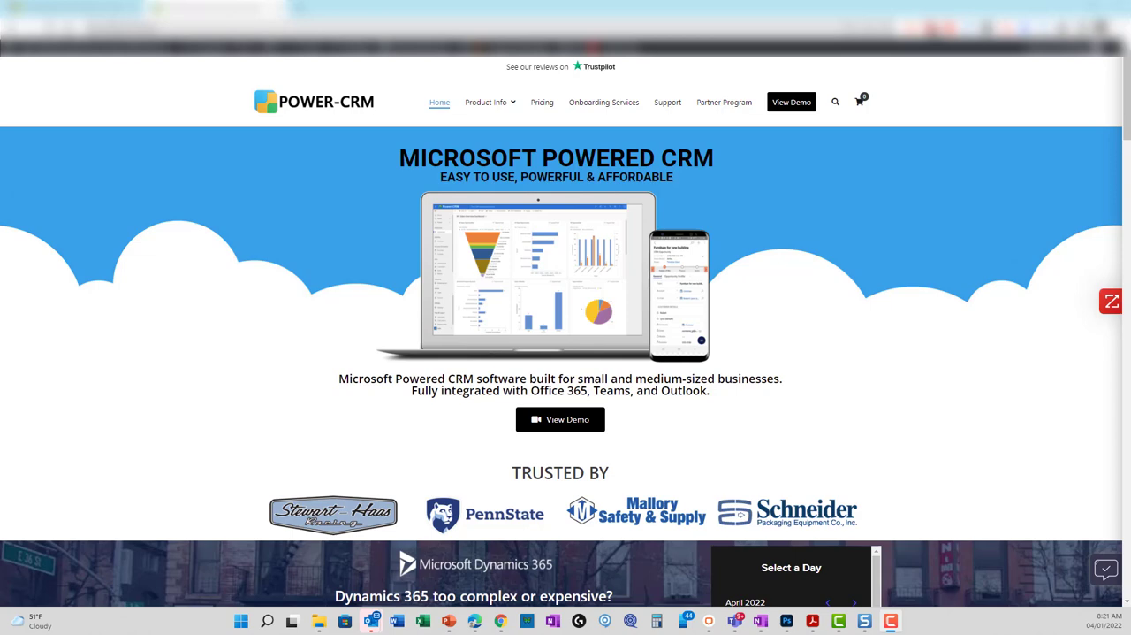
# - Open the demo from the Power-CRM website's home page and view the submissions of the Power-CRM Demo Video Form
pyautogui.click(571, 420)
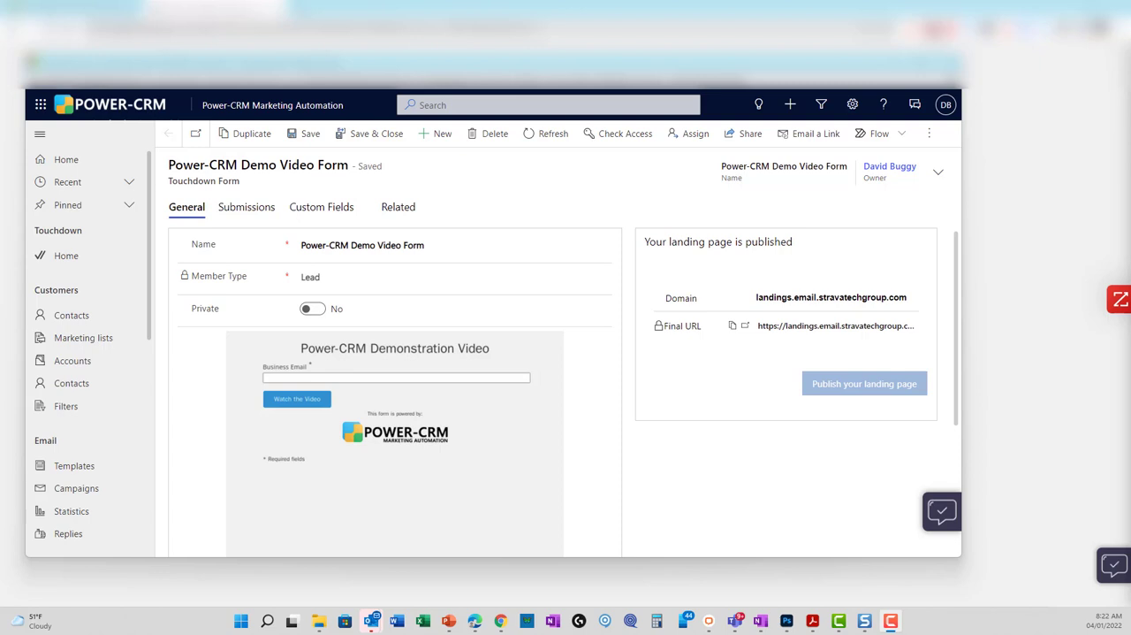
pyautogui.click(258, 207)
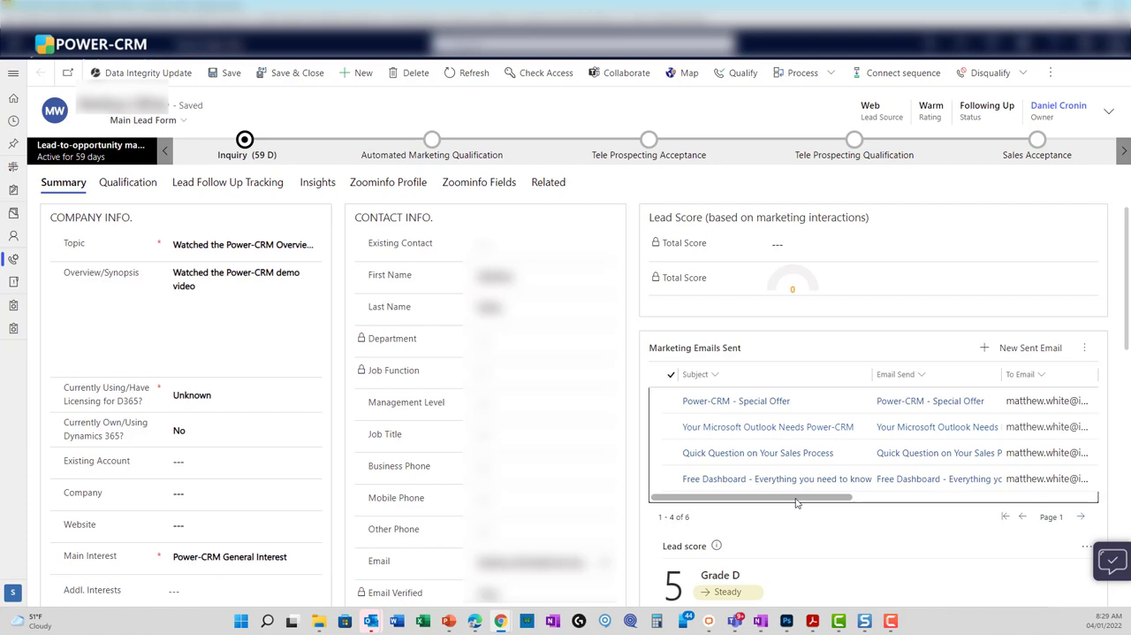
# - Examine the deliveries, opens and clicks of the marketing emails sent to the lead
pyautogui.moveTo(796, 501); pyautogui.dragTo(935, 503)
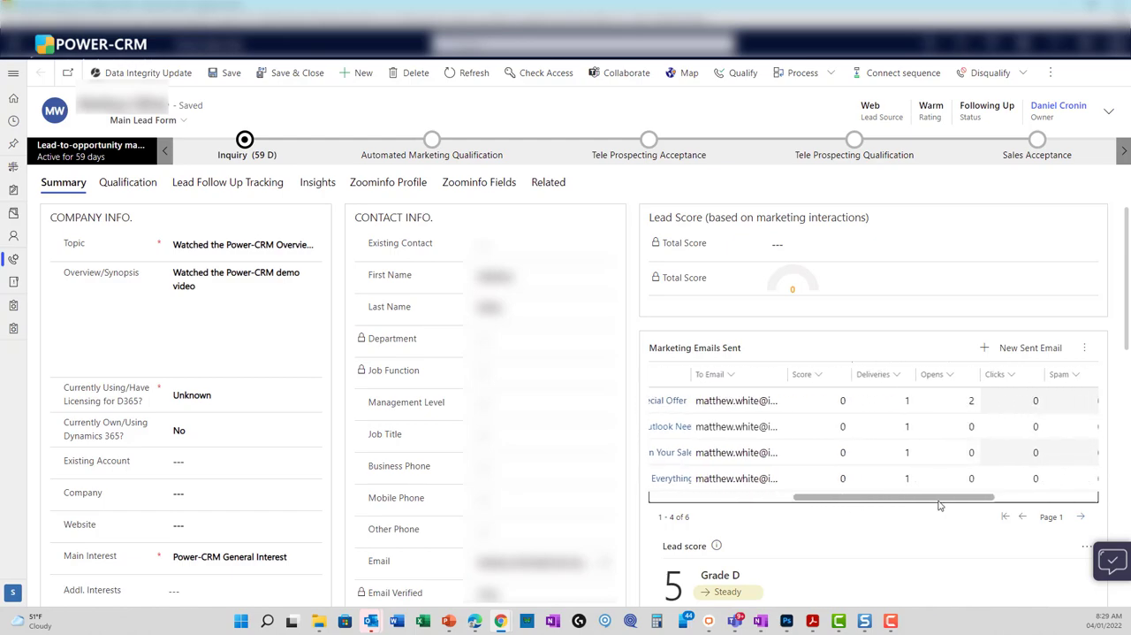